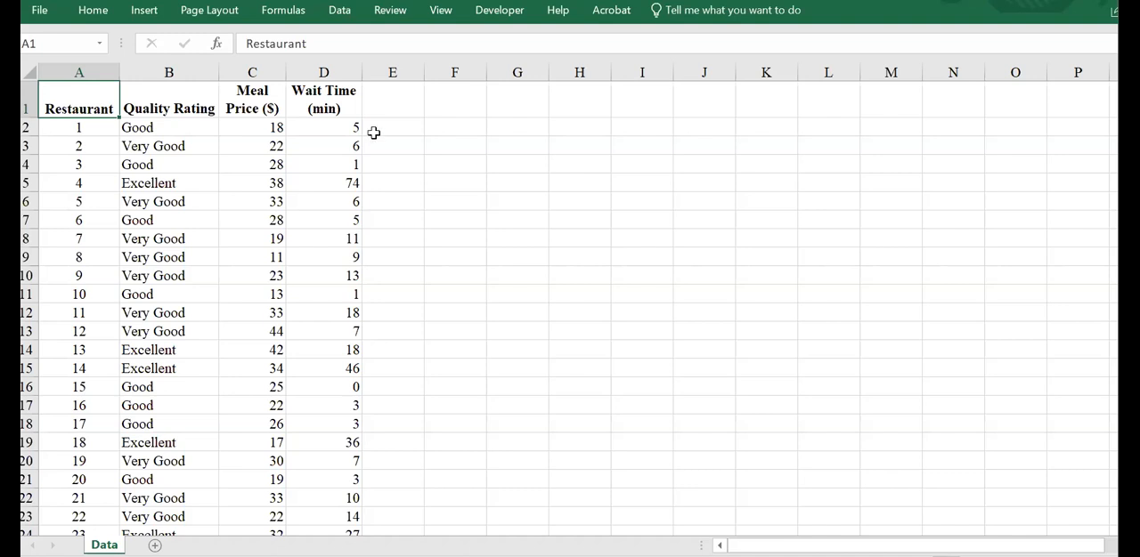
Step: Enter the heading "Cross Tabulation: Summarizing a table based on ONE or TWO columns" in cell G1
left_click(509, 109)
type("C")
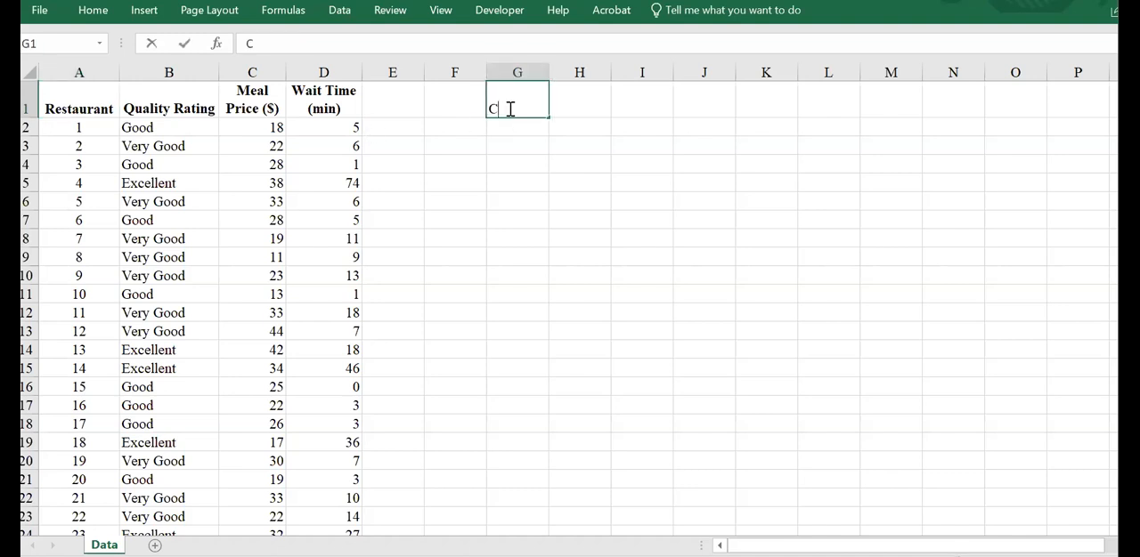
type("ross Tabulat")
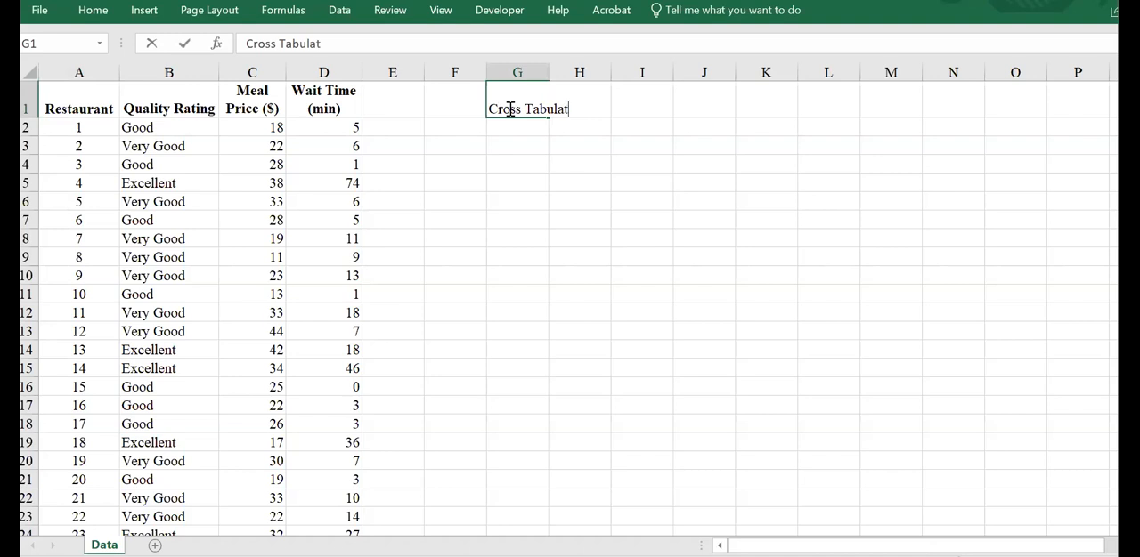
type("ion: Summarizing a table based on")
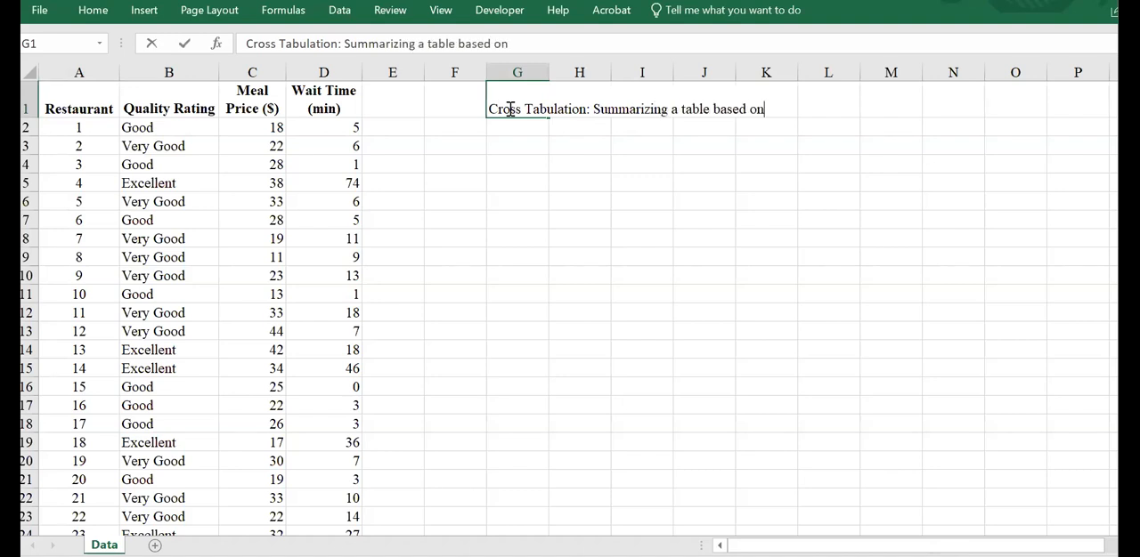
type(" ONE or TWO")
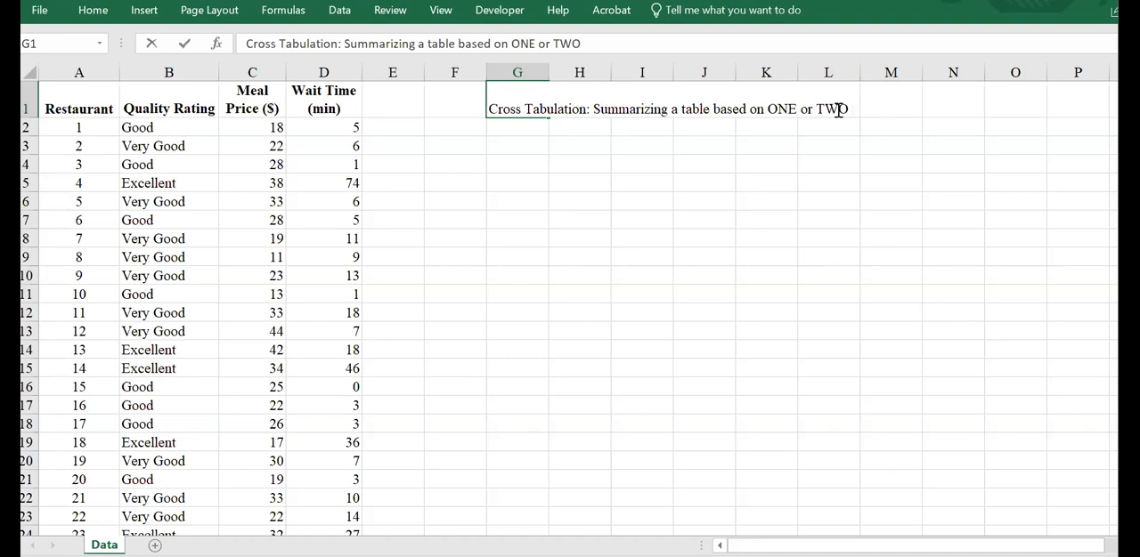
type("colums")
key("BackSpace")
type("ns")
key("Return")
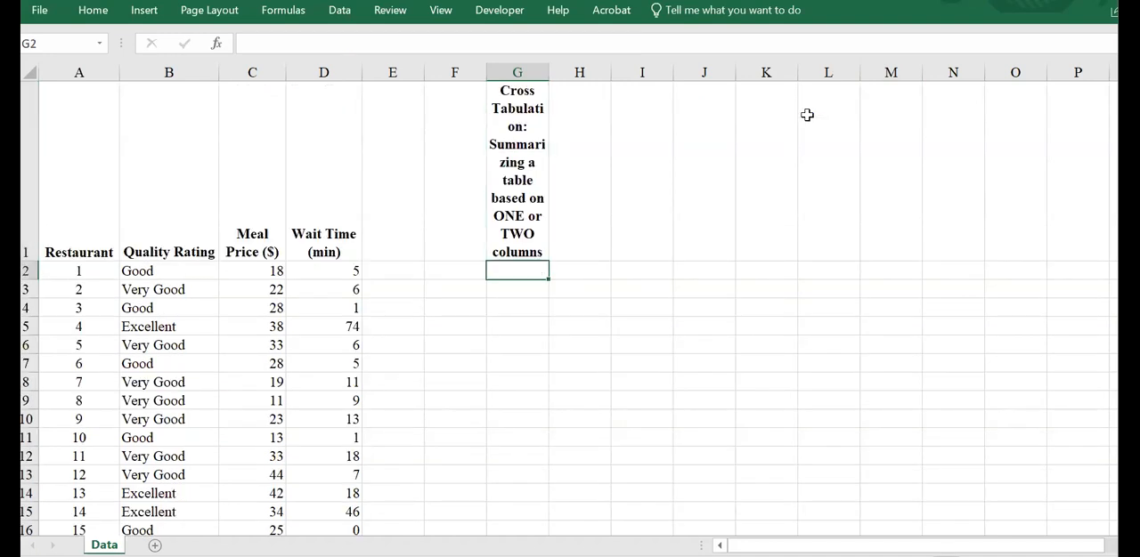
Step: Turn off text wrapping for the heading in cell G1 and left-align it
key("Up")
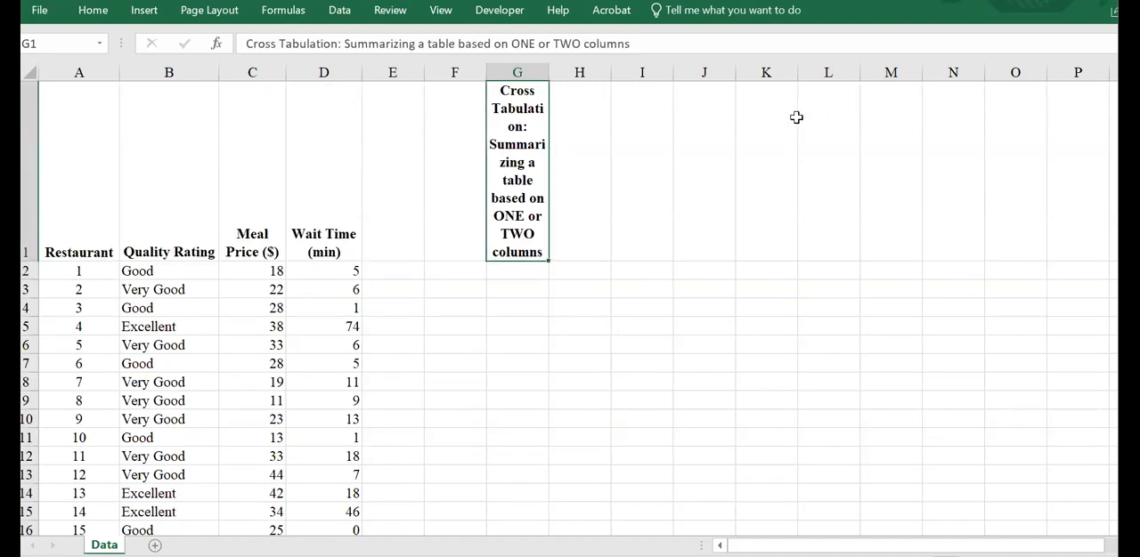
left_click(94, 10)
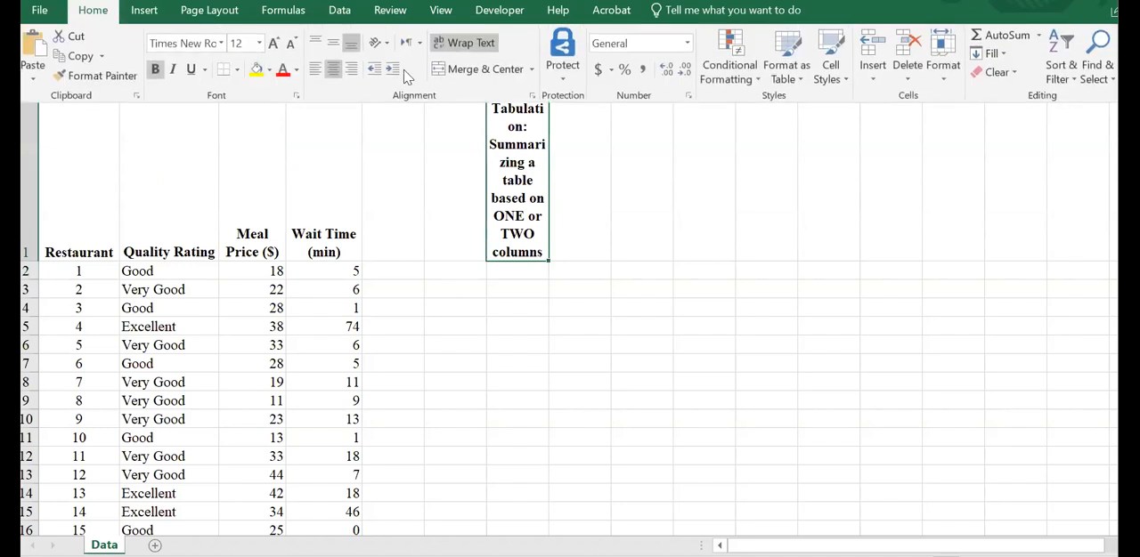
left_click(467, 43)
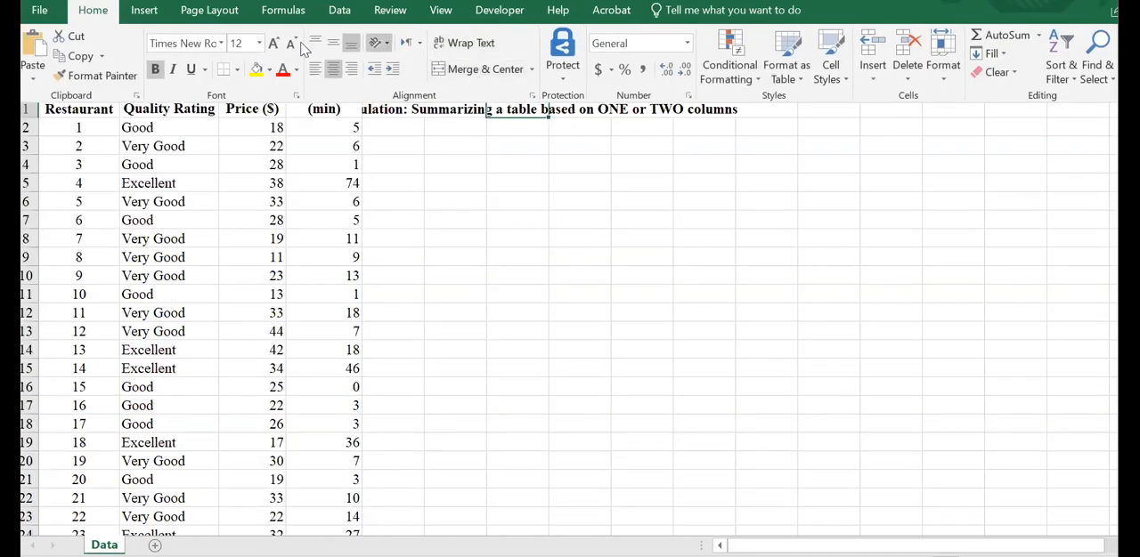
left_click(315, 70)
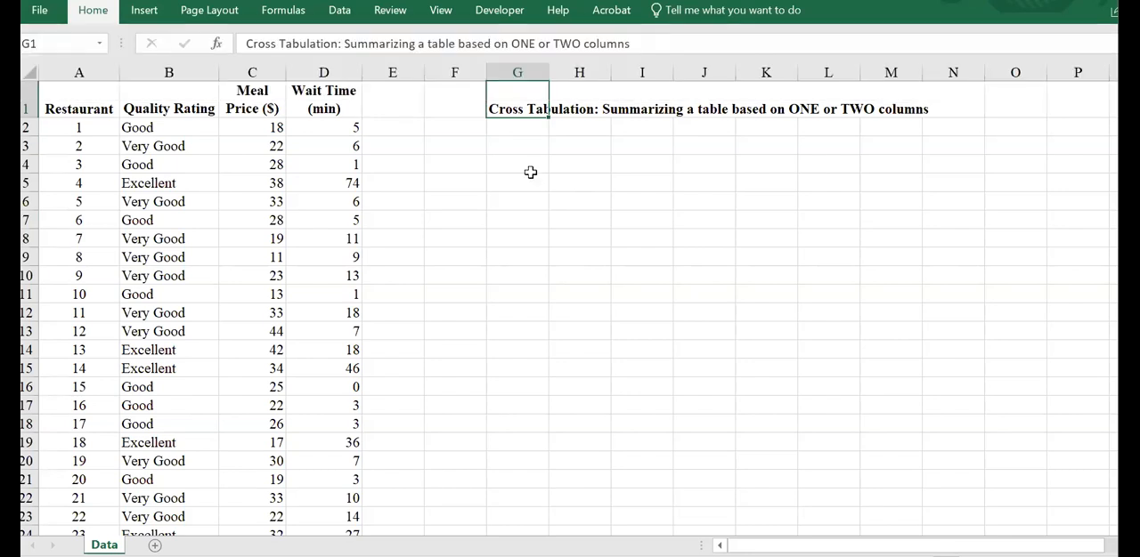
left_click(532, 171)
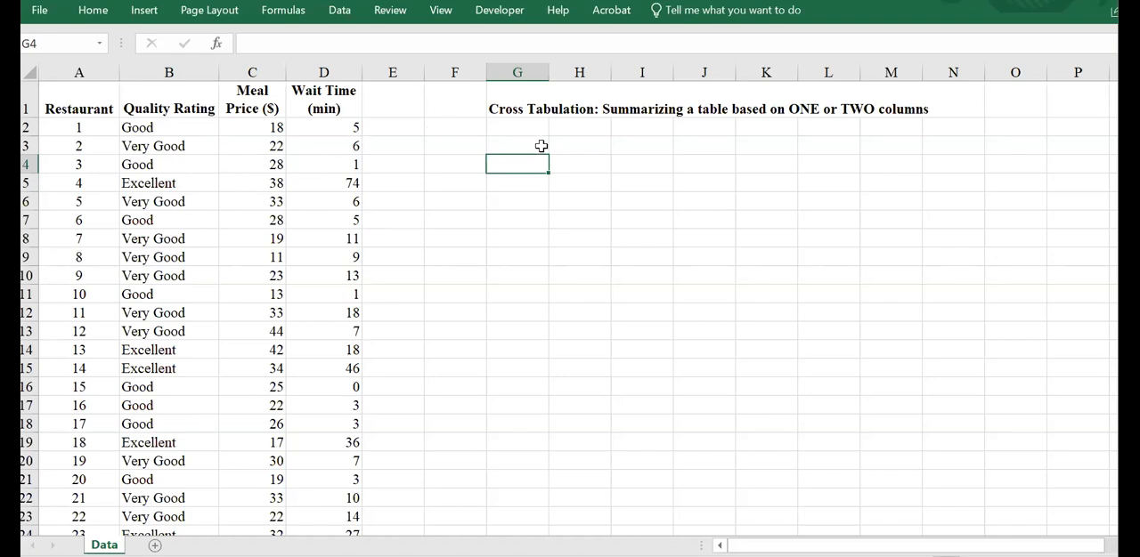
left_click(192, 72)
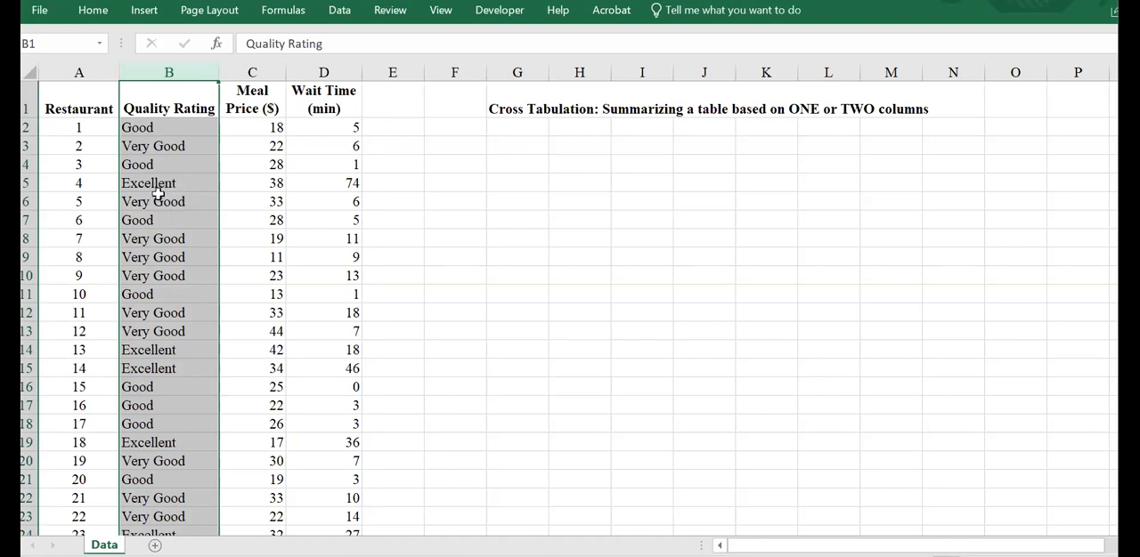
left_click(580, 160)
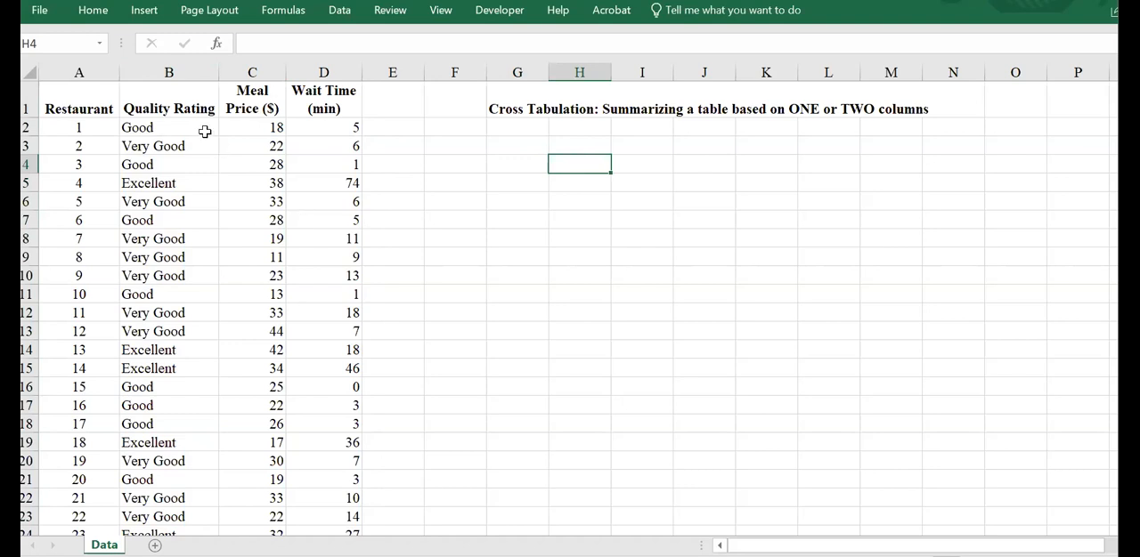
Step: Insert a PivotTable from the restaurant data range A1:D301 on the existing Data worksheet at cell G5
left_click(206, 183)
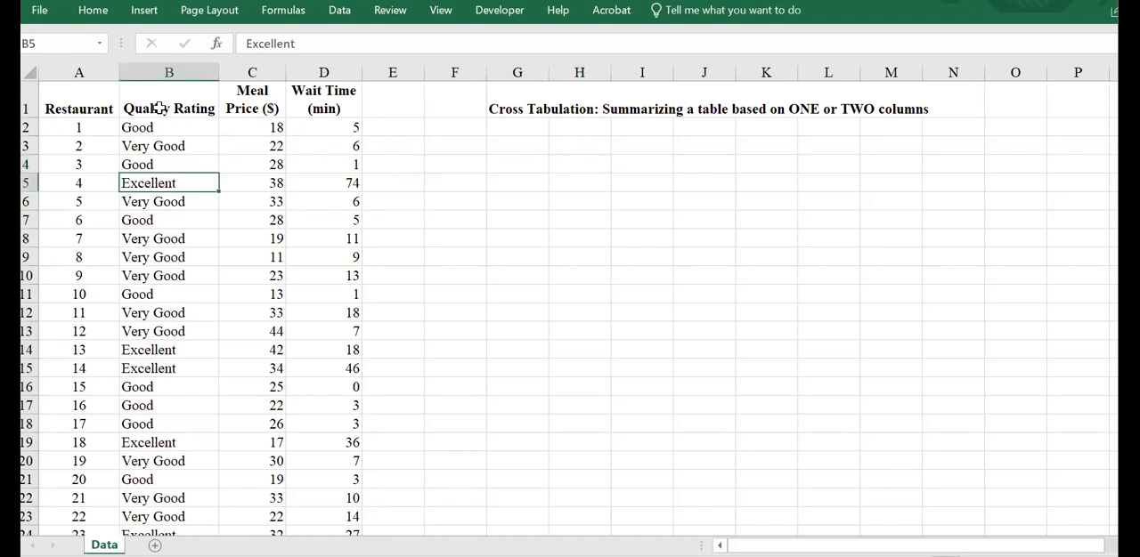
left_click(147, 16)
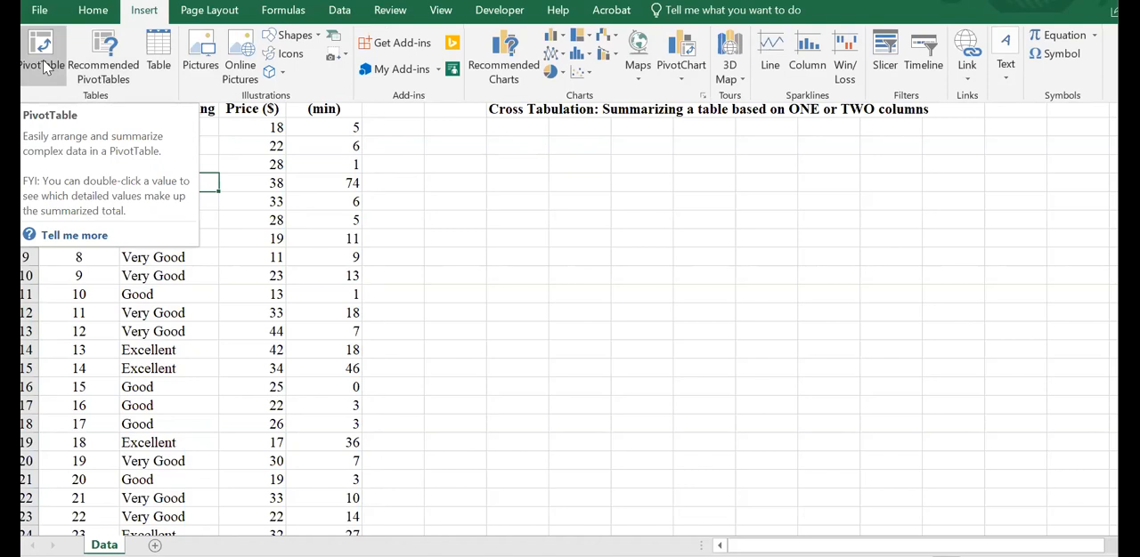
left_click(44, 69)
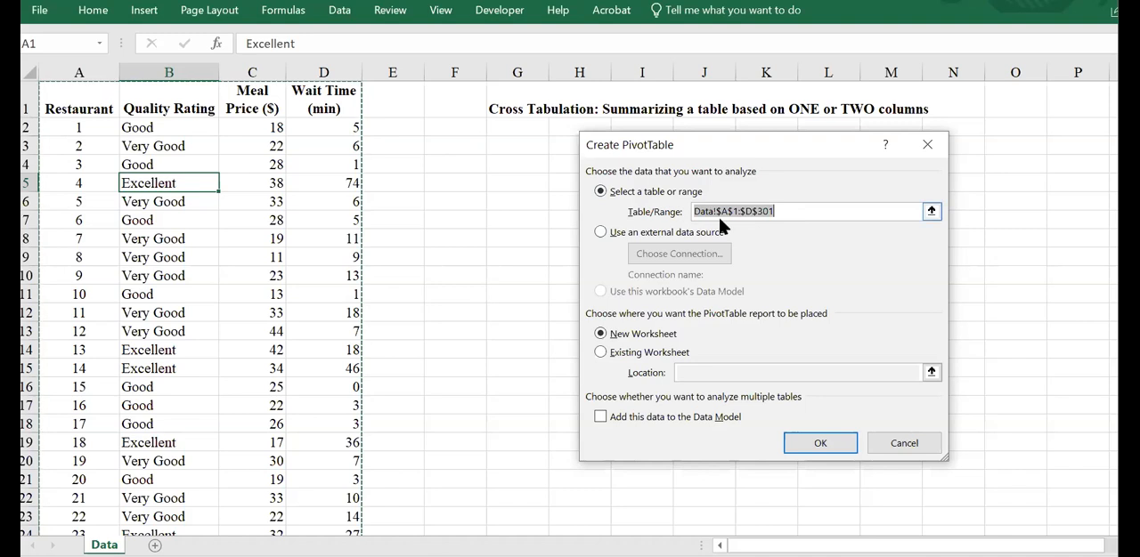
left_click(625, 356)
left_click(708, 372)
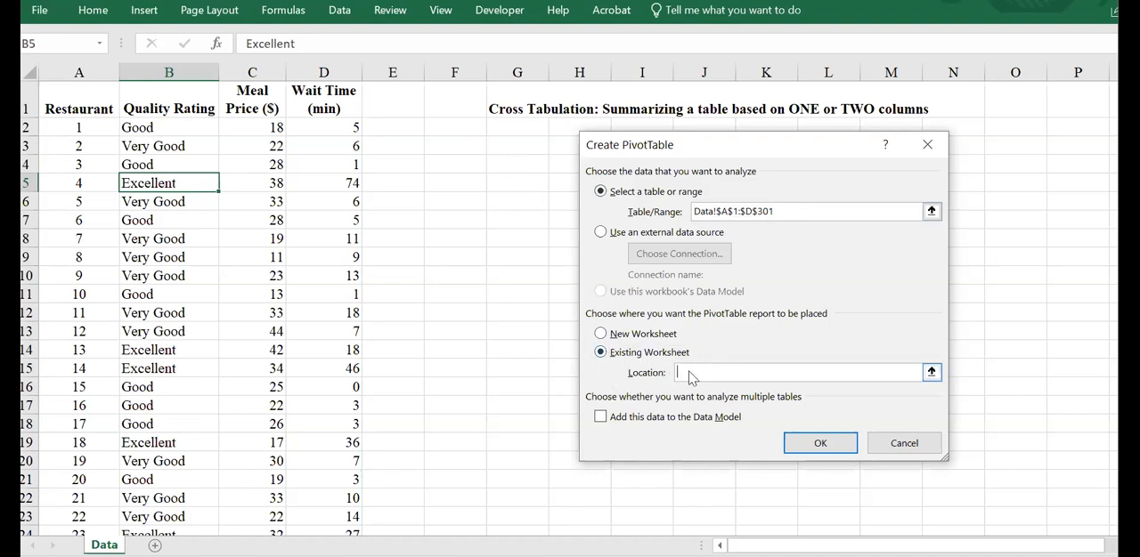
left_click(501, 182)
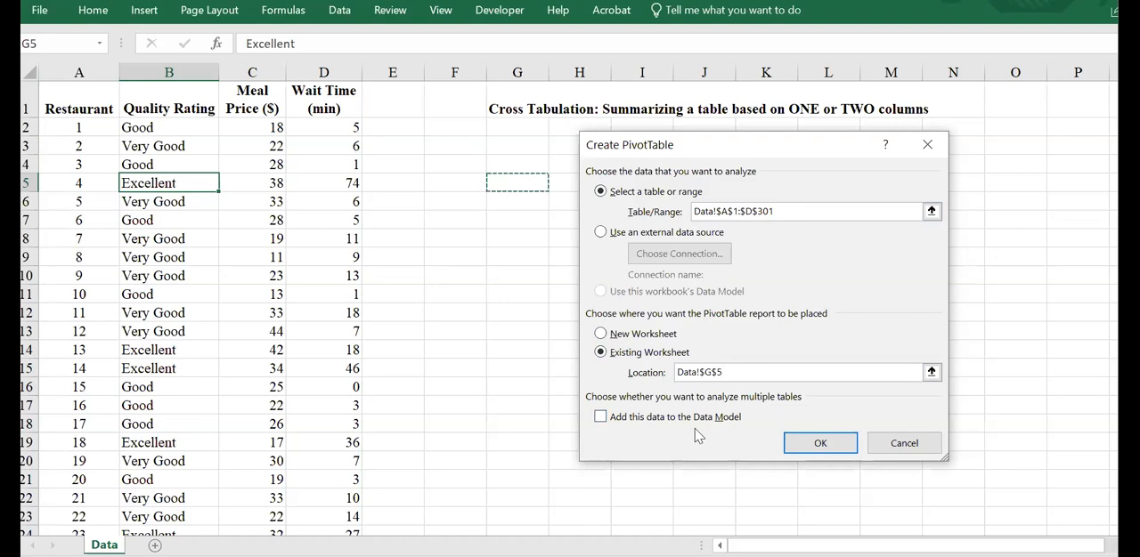
left_click(820, 444)
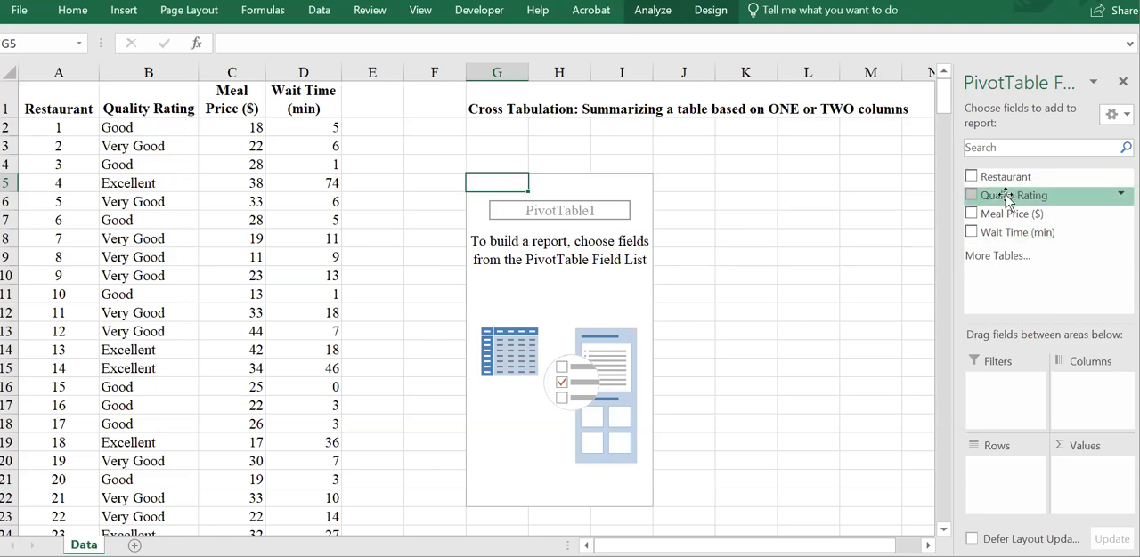
Step: Build the PivotTable with Quality Rating as the row field and Restaurant as the value field
mouse_move(1004, 198)
left_mouse_down()
mouse_move(1038, 217)
mouse_move(1013, 198)
left_mouse_up()
left_click_drag(1013, 197, 1033, 501)
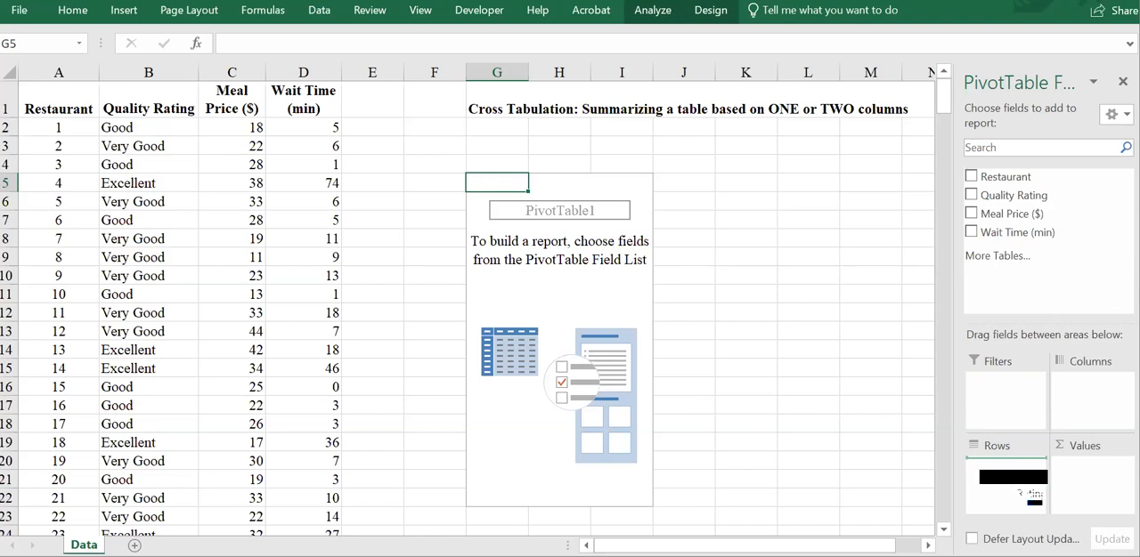
left_click_drag(1033, 500, 1020, 476)
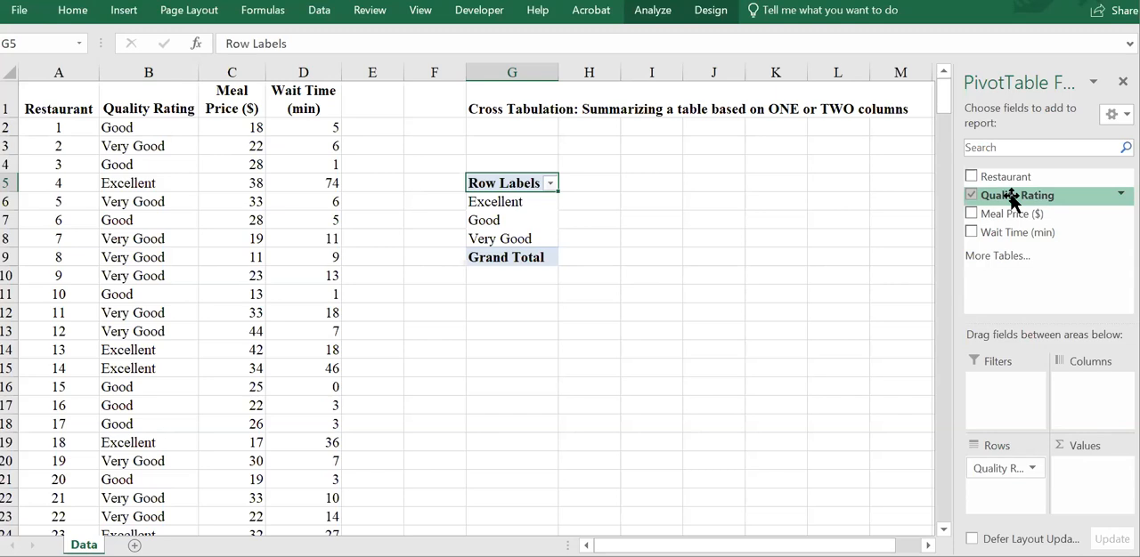
left_click_drag(988, 177, 1103, 491)
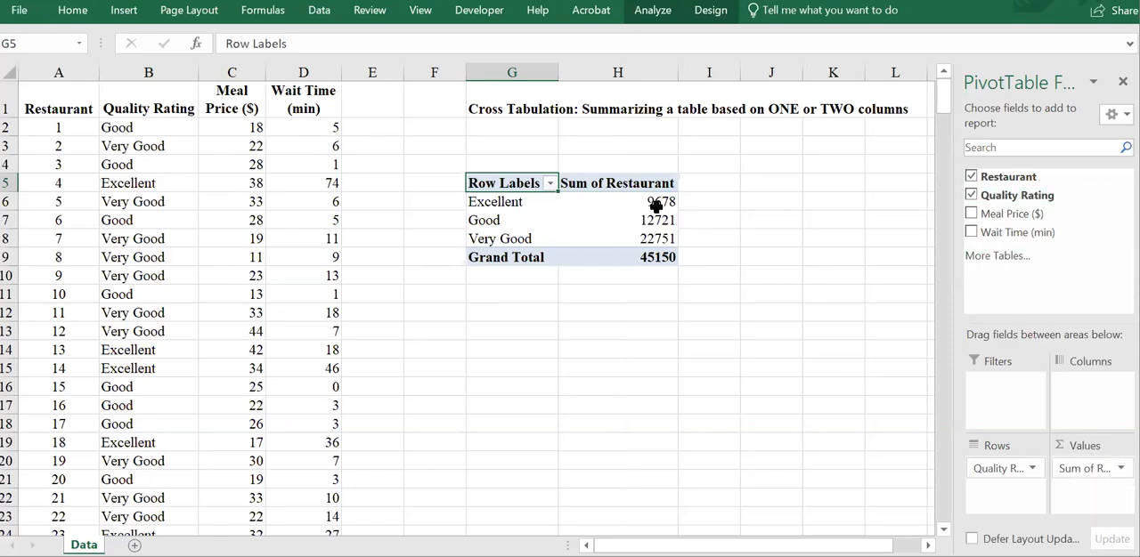
mouse_move(622, 232)
mouse_move(591, 205)
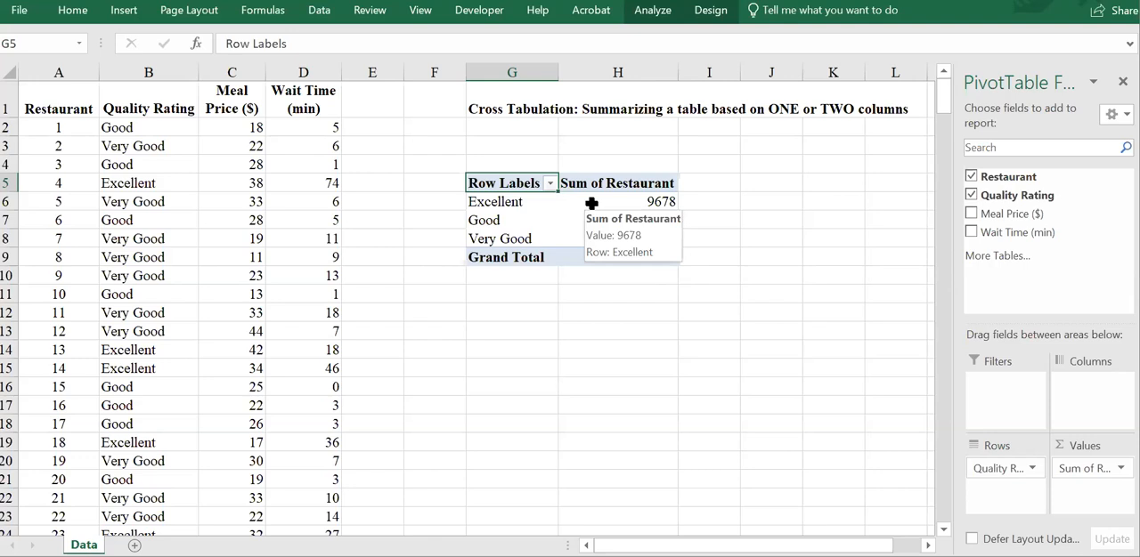
mouse_move(640, 206)
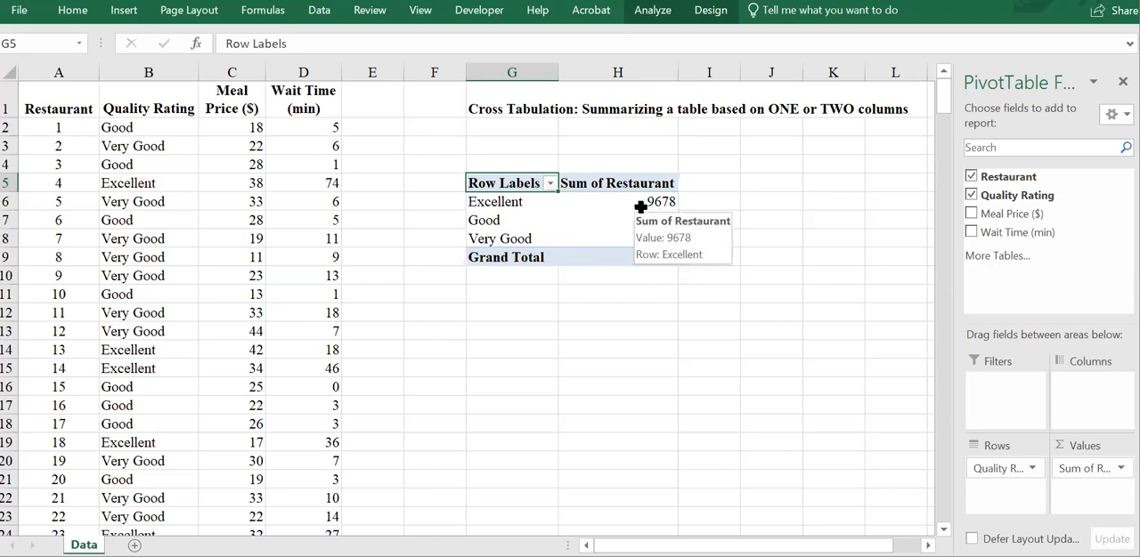
left_click(1108, 469)
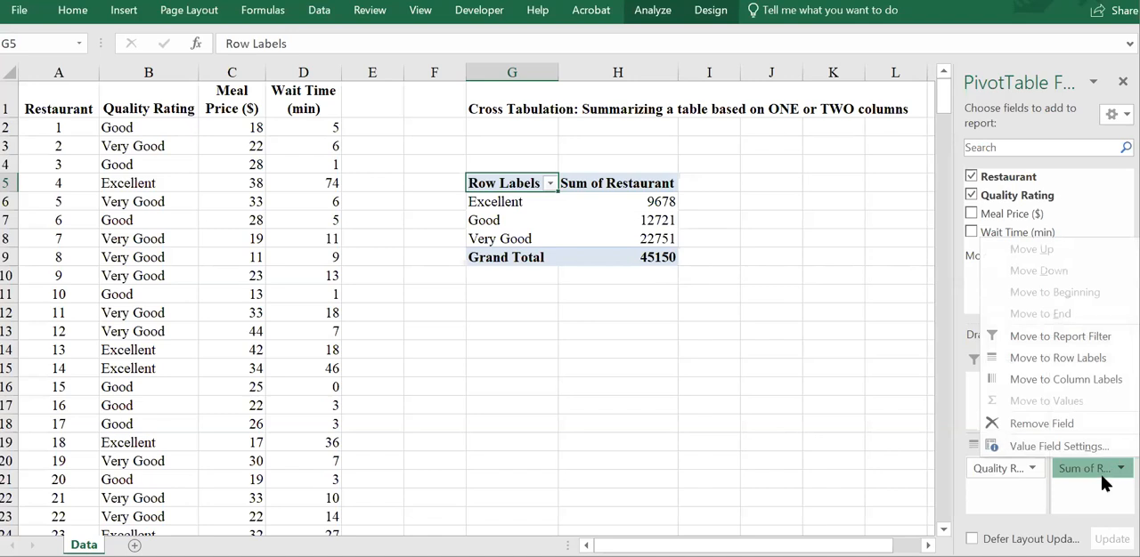
left_click(1103, 488)
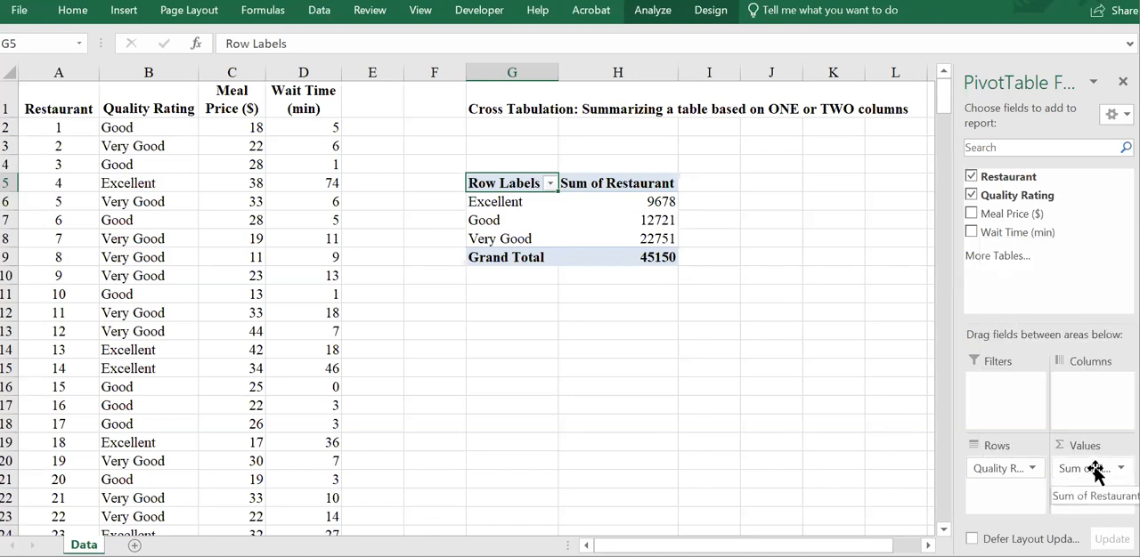
left_click(1094, 470)
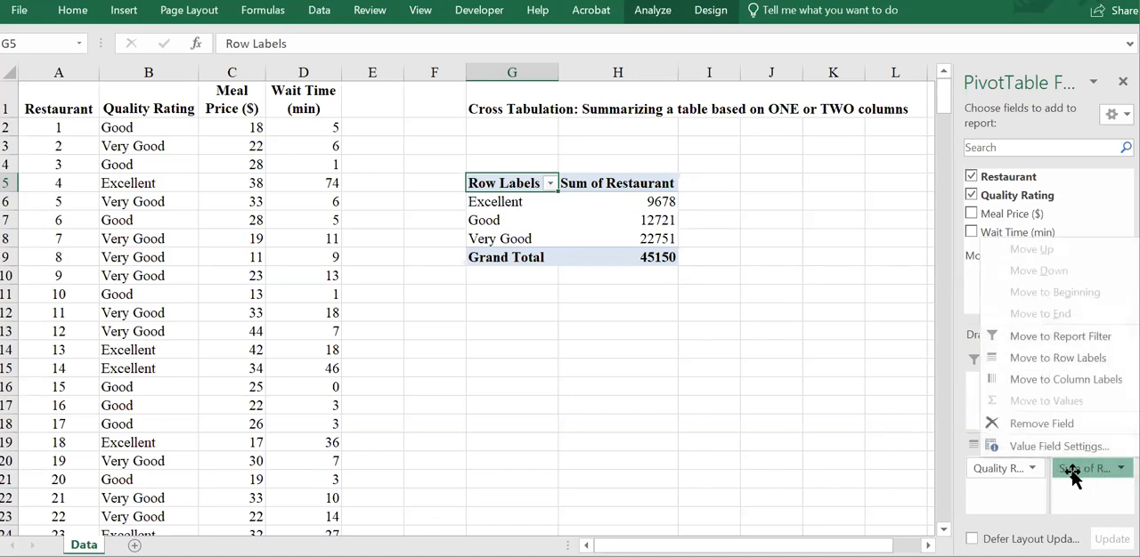
left_click(1090, 508)
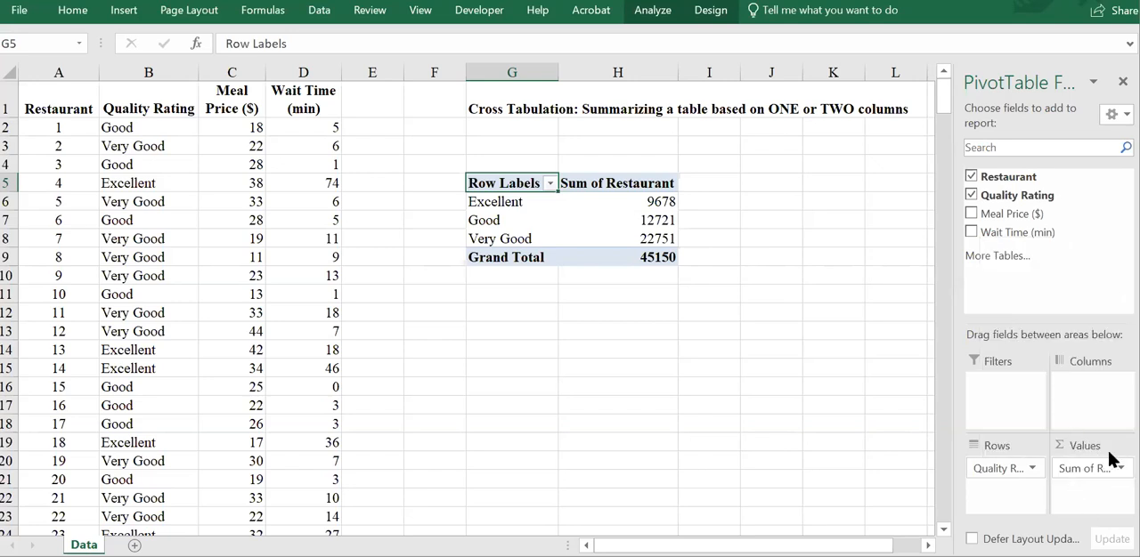
Step: In the Restaurant value field's settings, enter the custom name "Count of Restaurants" and summarize the values by Count
left_click(1091, 468)
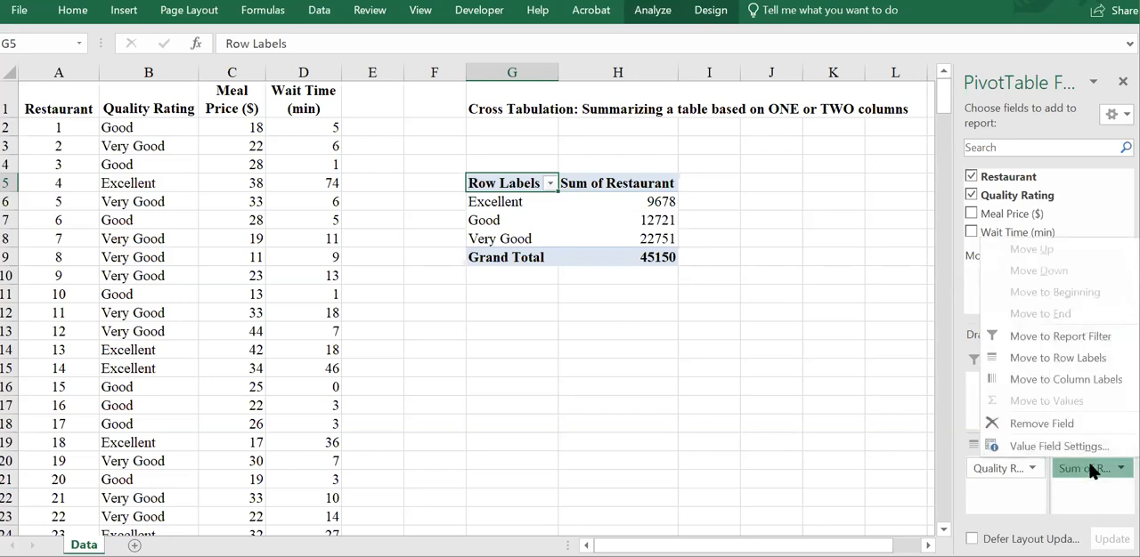
left_click(1048, 439)
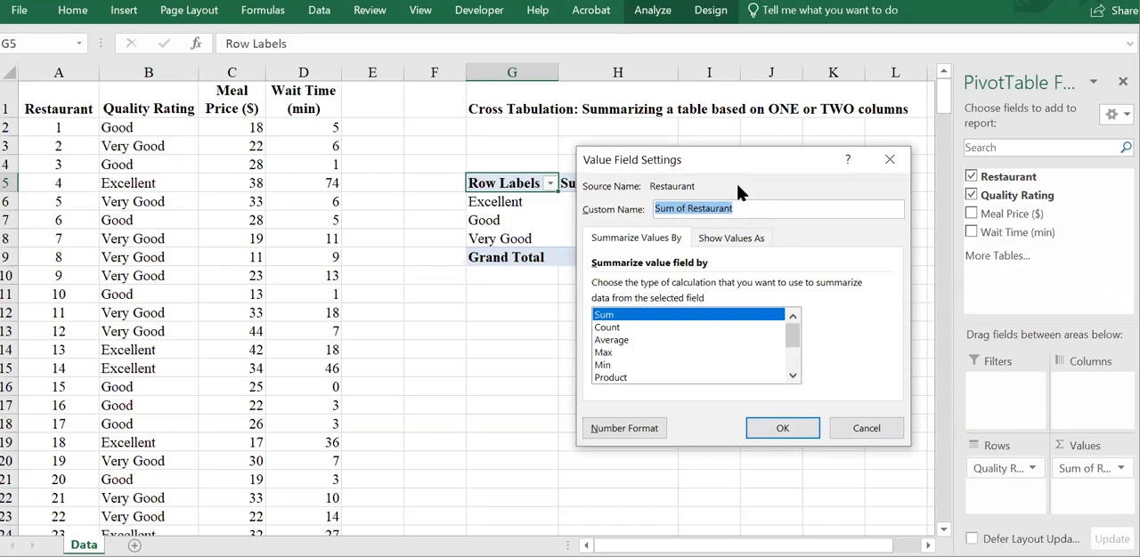
left_click_drag(735, 161, 895, 127)
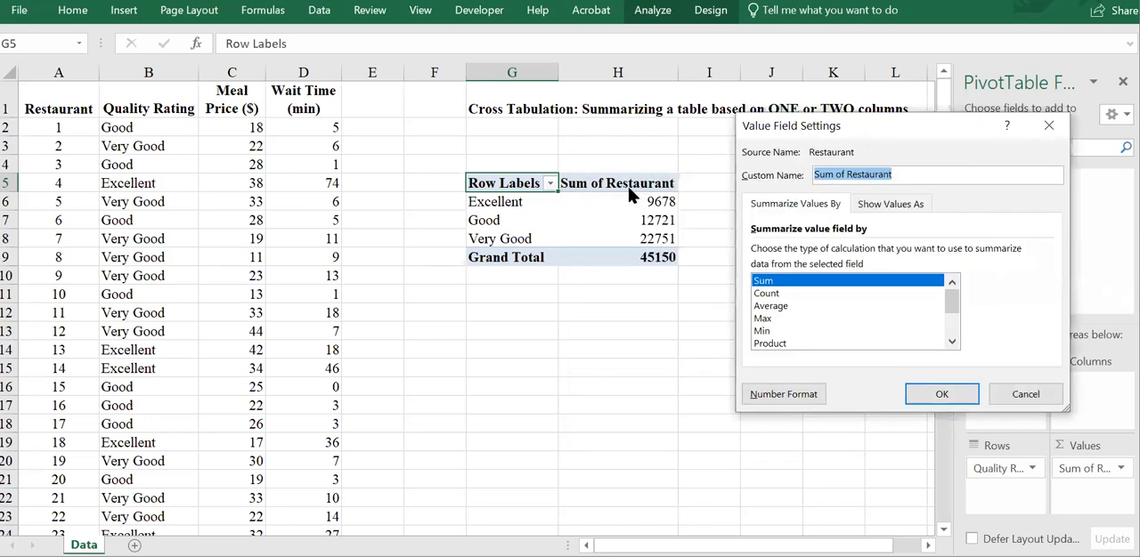
double_click(821, 173)
type("Count")
left_click(910, 176)
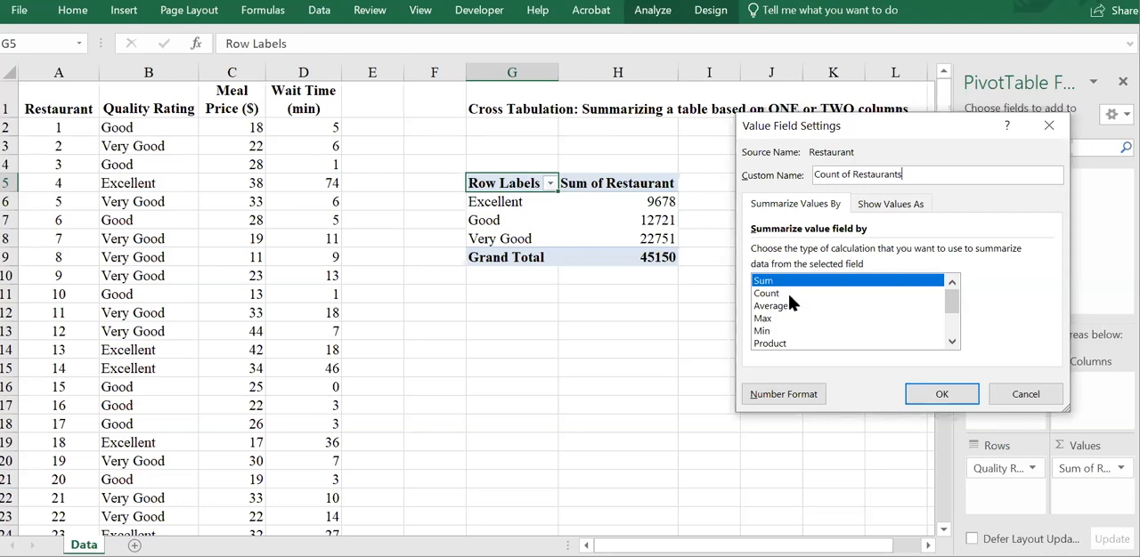
left_click(769, 297)
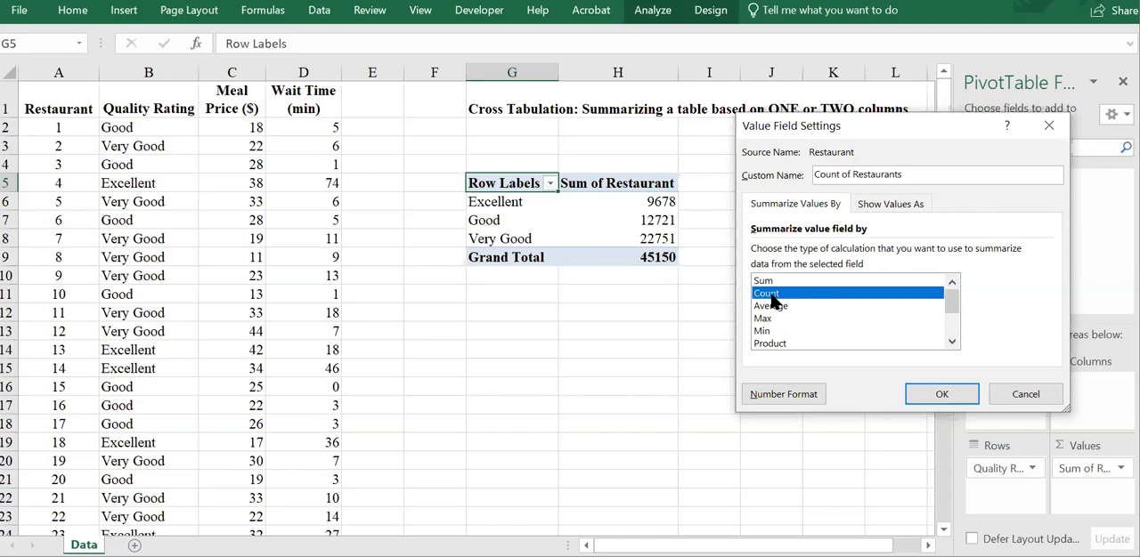
mouse_move(955, 304)
left_mouse_down()
mouse_move(955, 325)
mouse_move(951, 301)
left_mouse_up()
left_click_drag(953, 312, 955, 324)
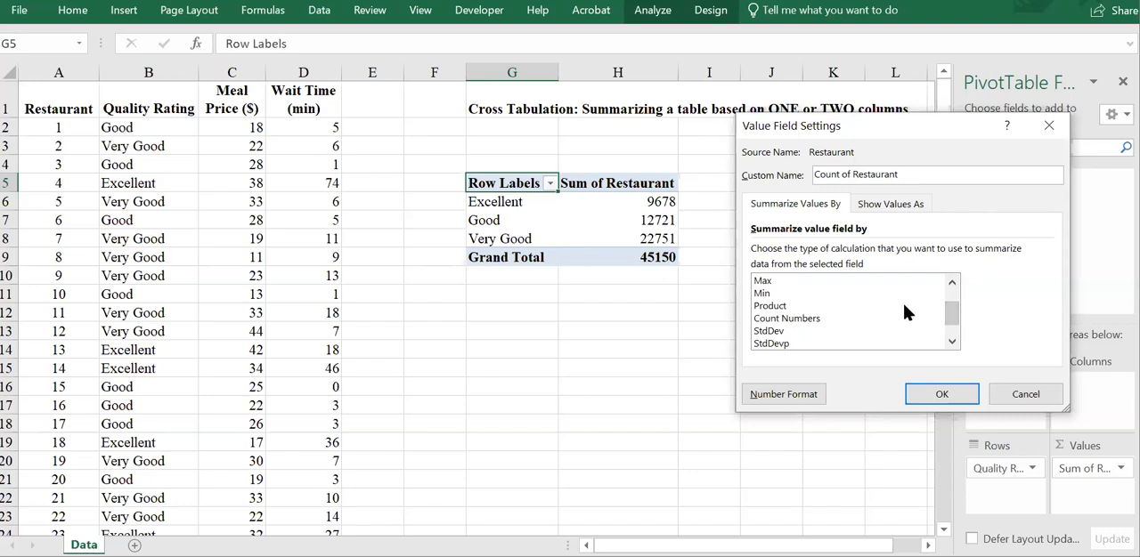
left_click_drag(957, 319, 958, 327)
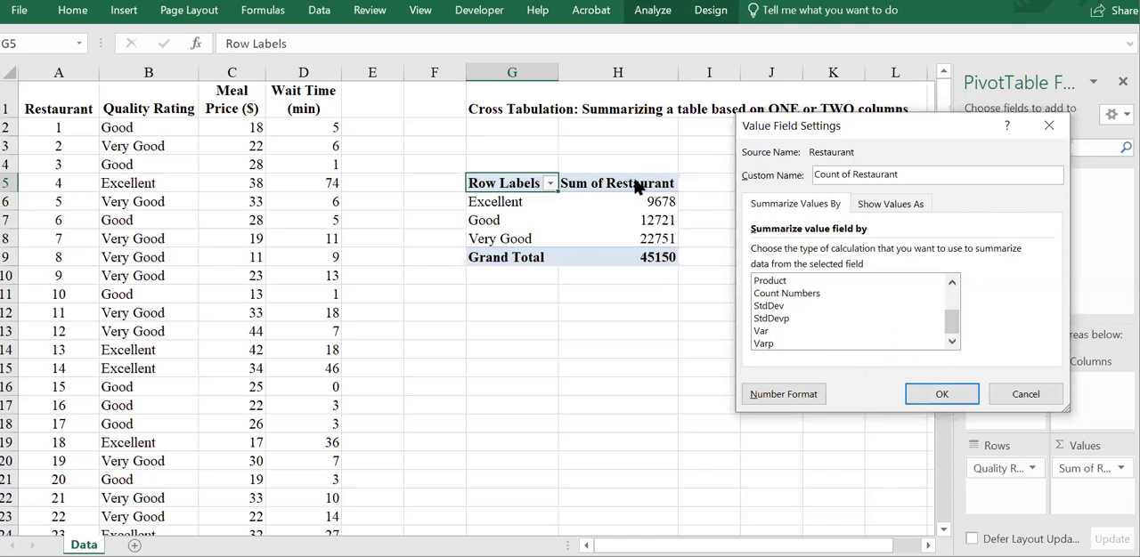
left_click_drag(949, 319, 948, 294)
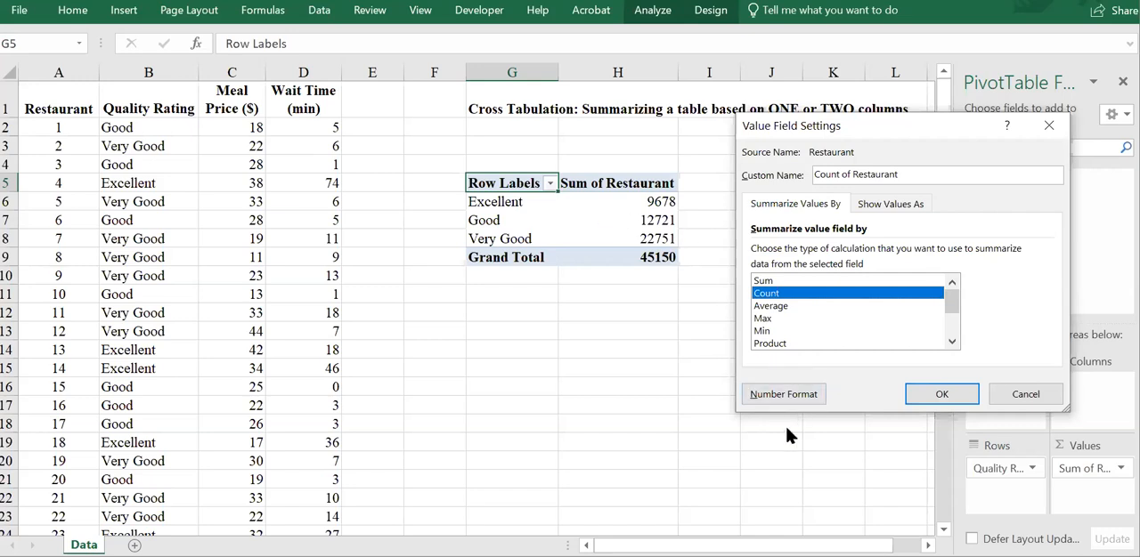
Step: Apply the Count summary and show the Restaurant value field as % of Grand Total
left_click(926, 398)
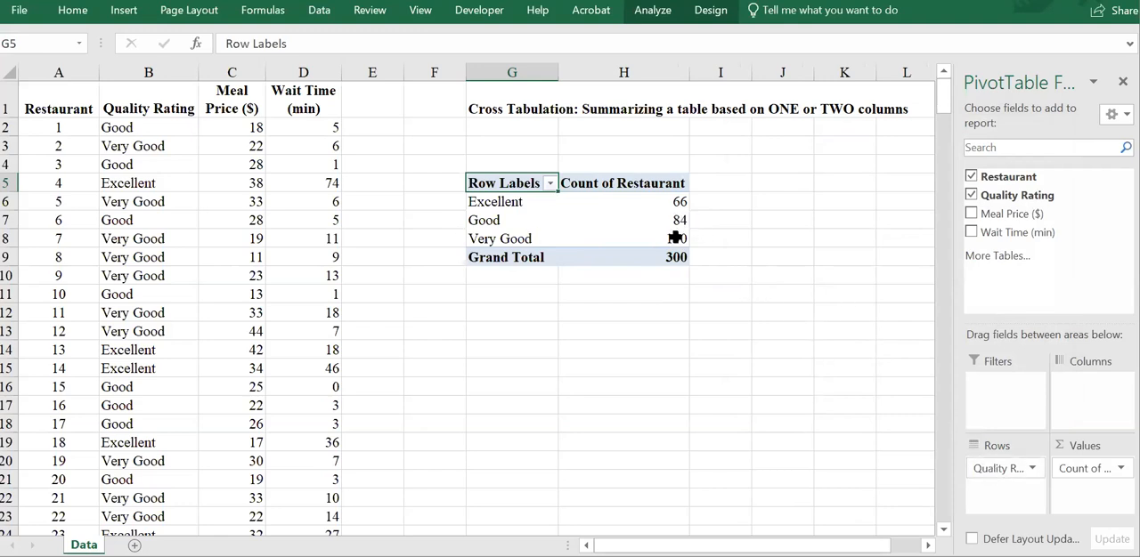
left_click(1104, 474)
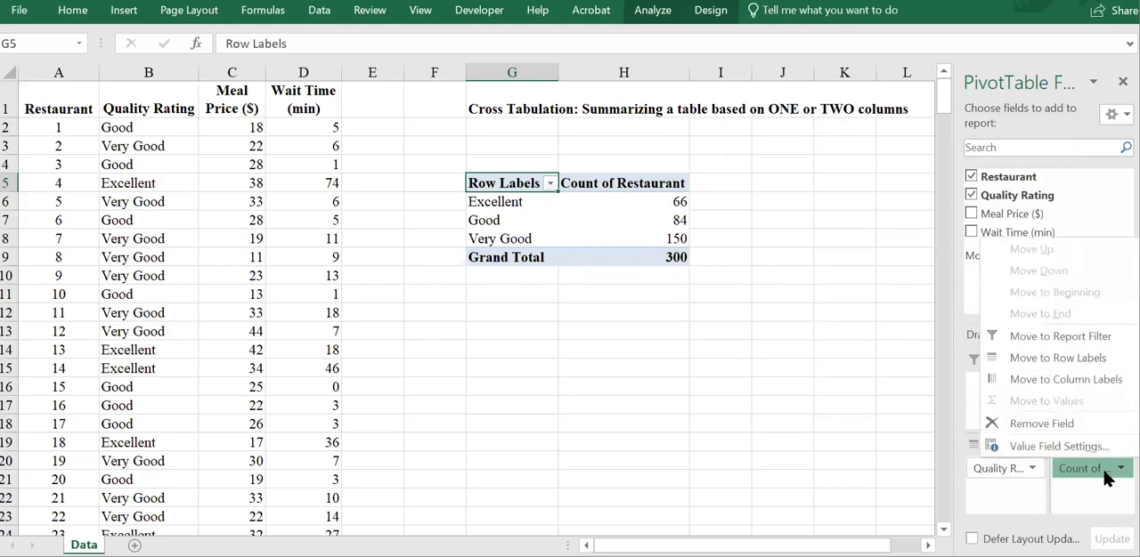
left_click(1037, 446)
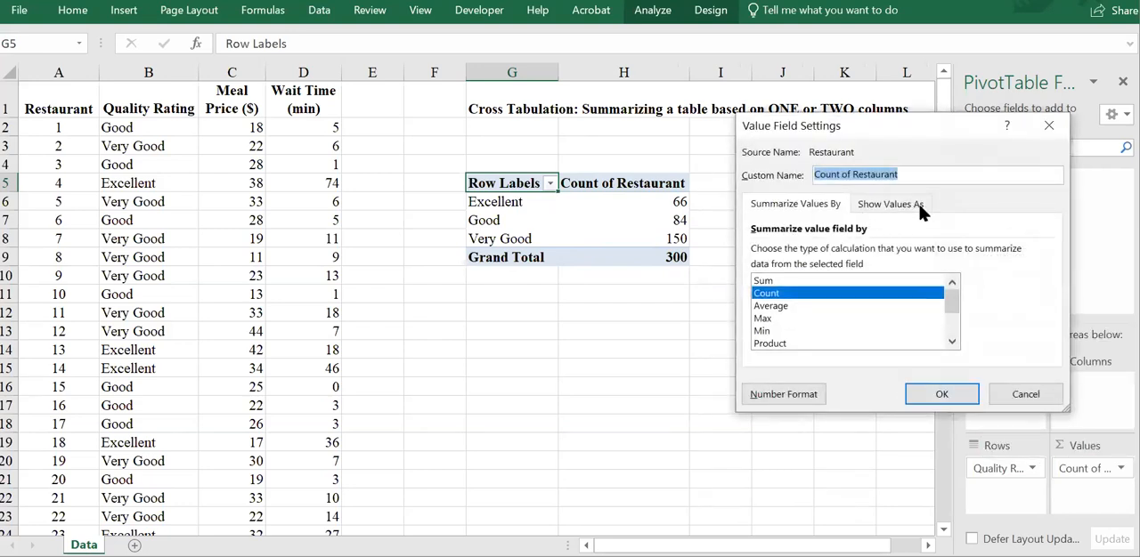
left_click(887, 206)
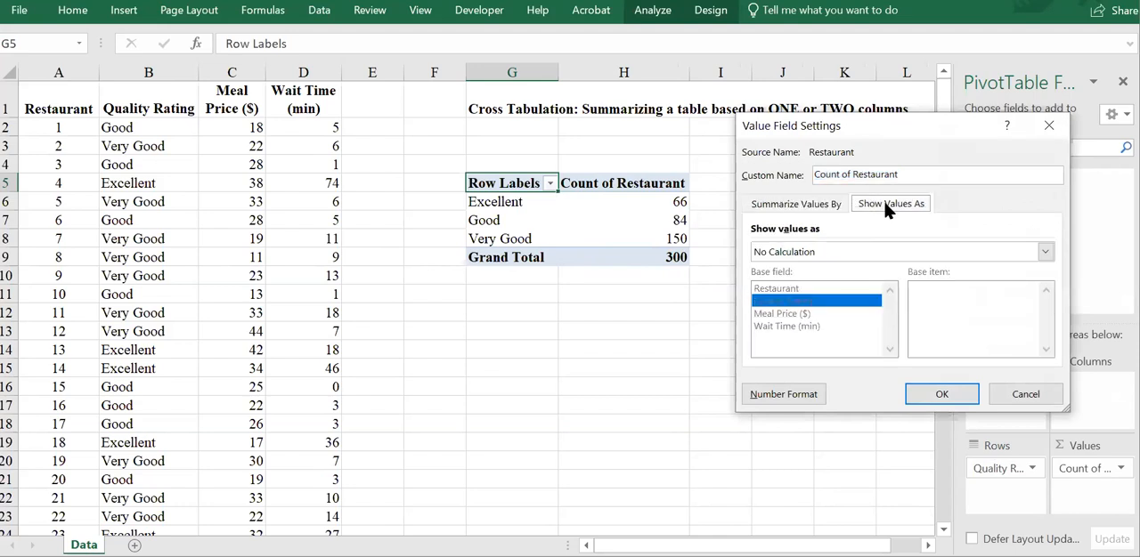
left_click(808, 252)
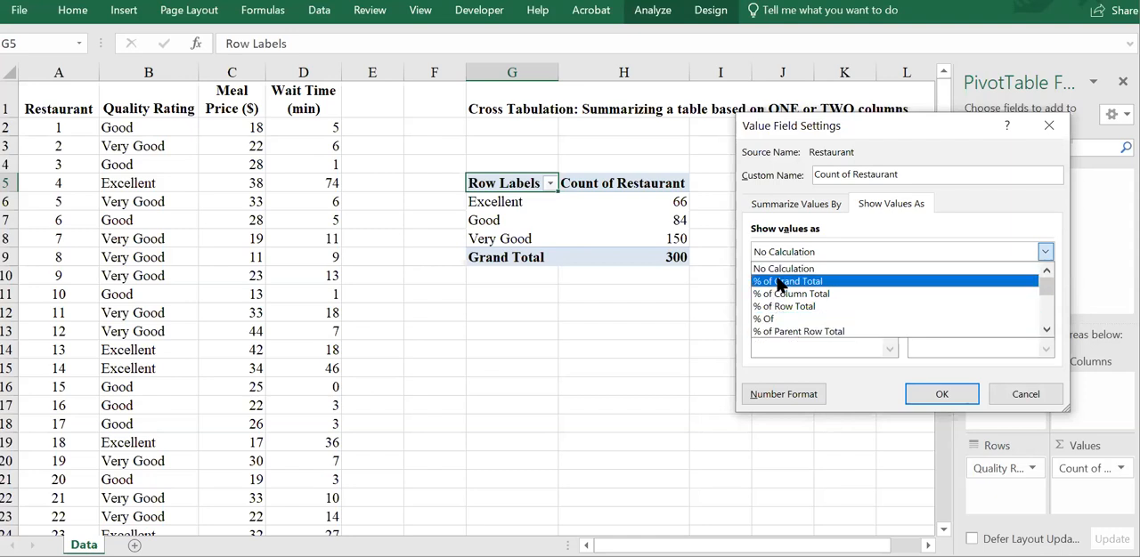
left_click(780, 282)
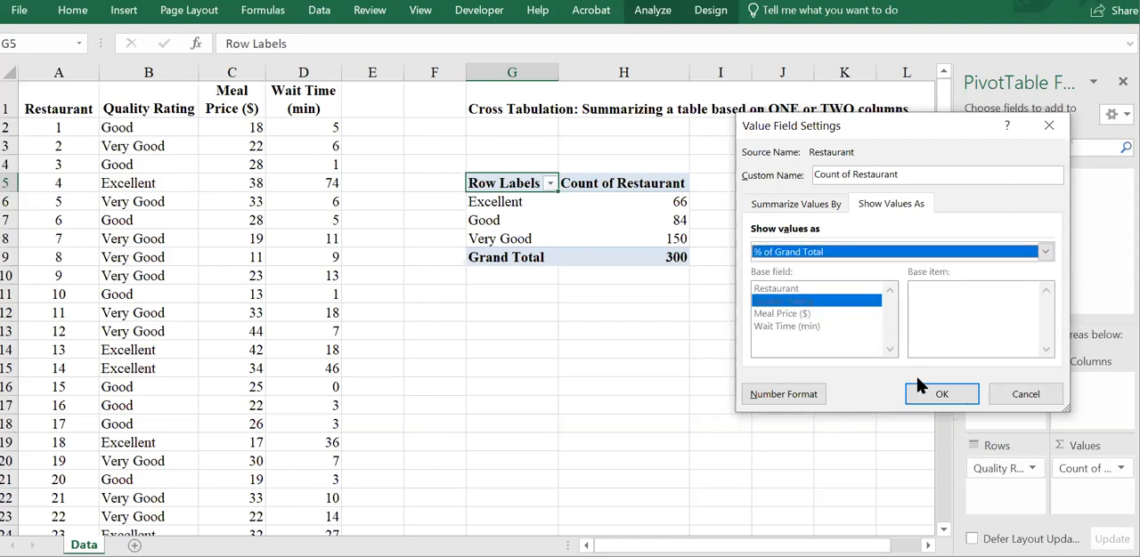
left_click(945, 393)
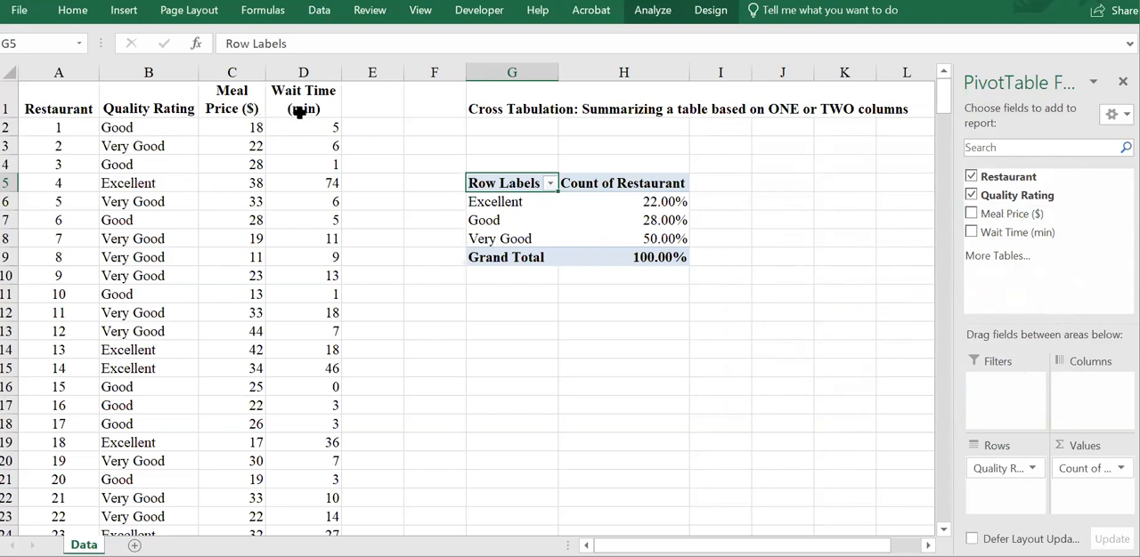
Step: Add Meal Price ($) as a second row field beneath Quality Rating and collapse the Excellent, Good and Very Good groups
left_click_drag(1000, 216, 1004, 486)
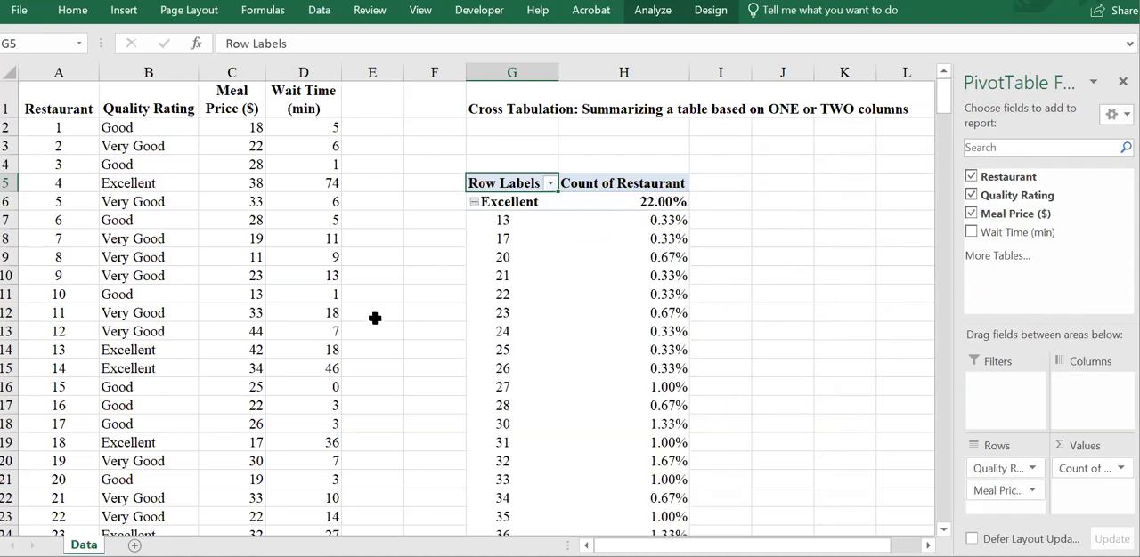
left_click(475, 201)
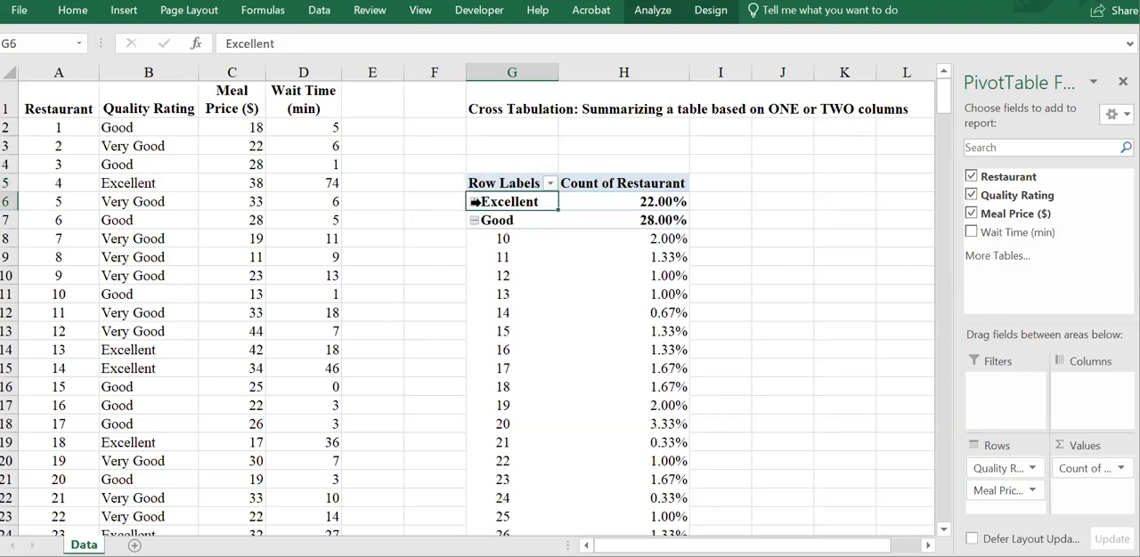
left_click(474, 202)
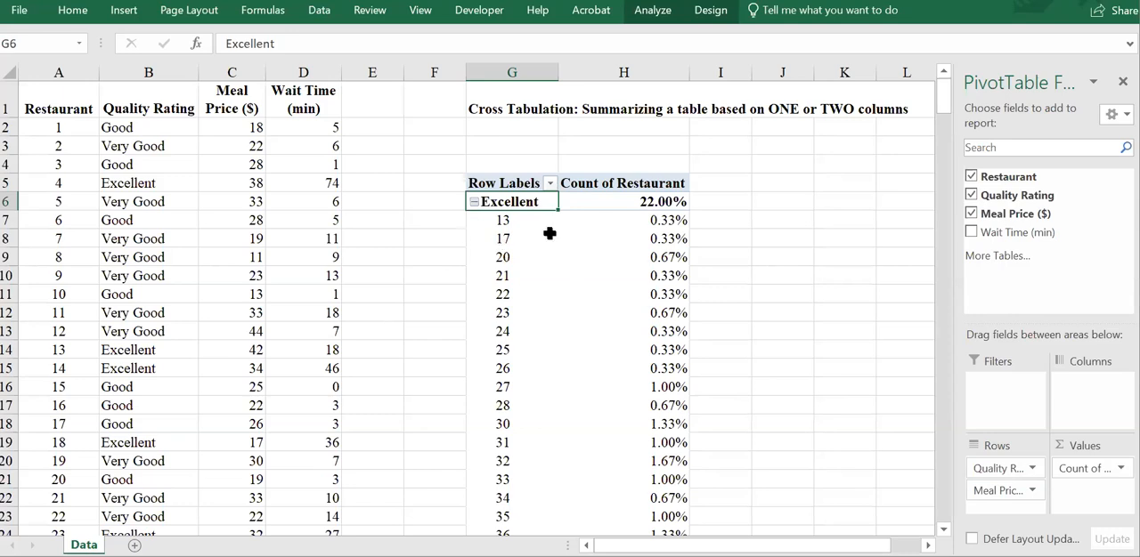
left_click(474, 203)
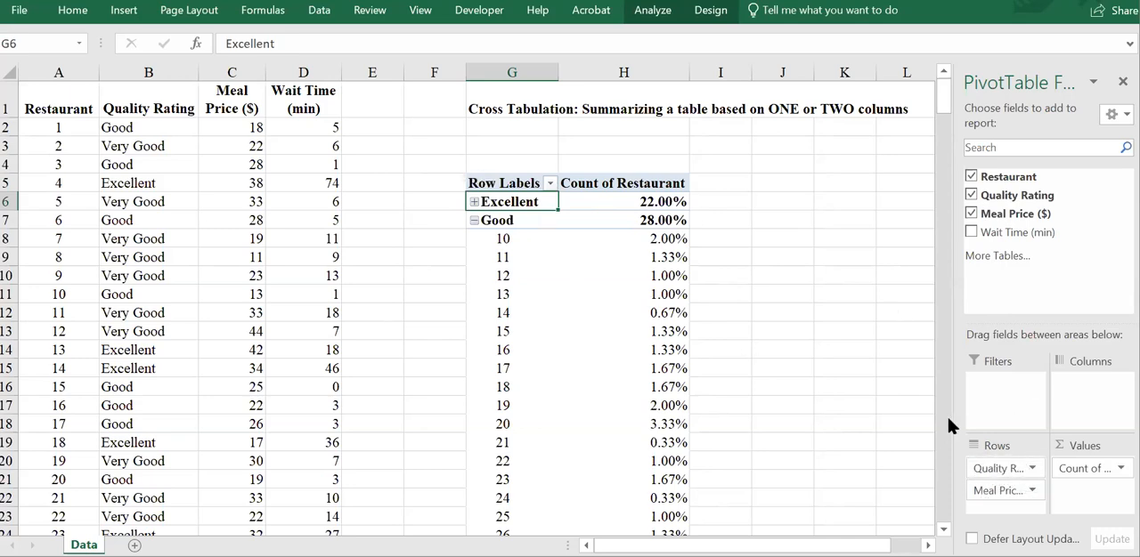
left_click(474, 220)
left_click(474, 237)
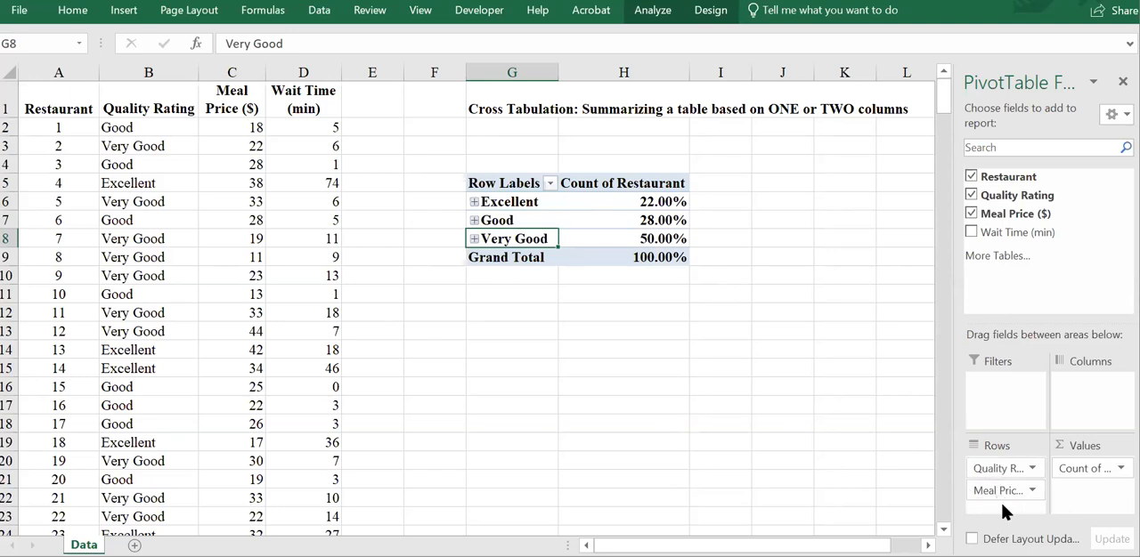
Step: Expand and collapse the Excellent group, and remove Meal Price ($) from the row fields
left_click(474, 202)
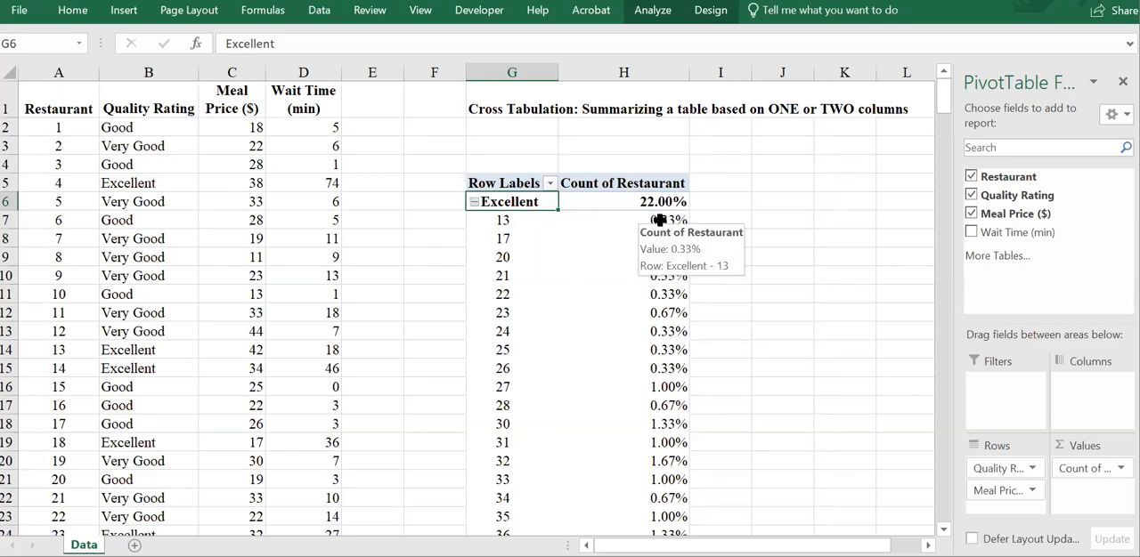
left_click(473, 202)
left_click_drag(985, 494, 986, 495)
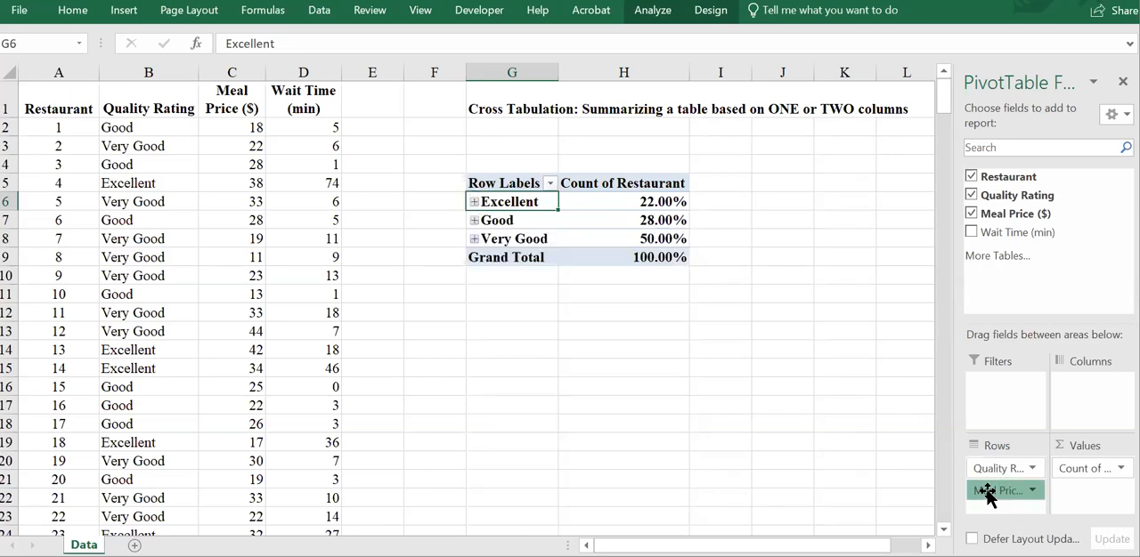
left_click_drag(987, 495, 1080, 232)
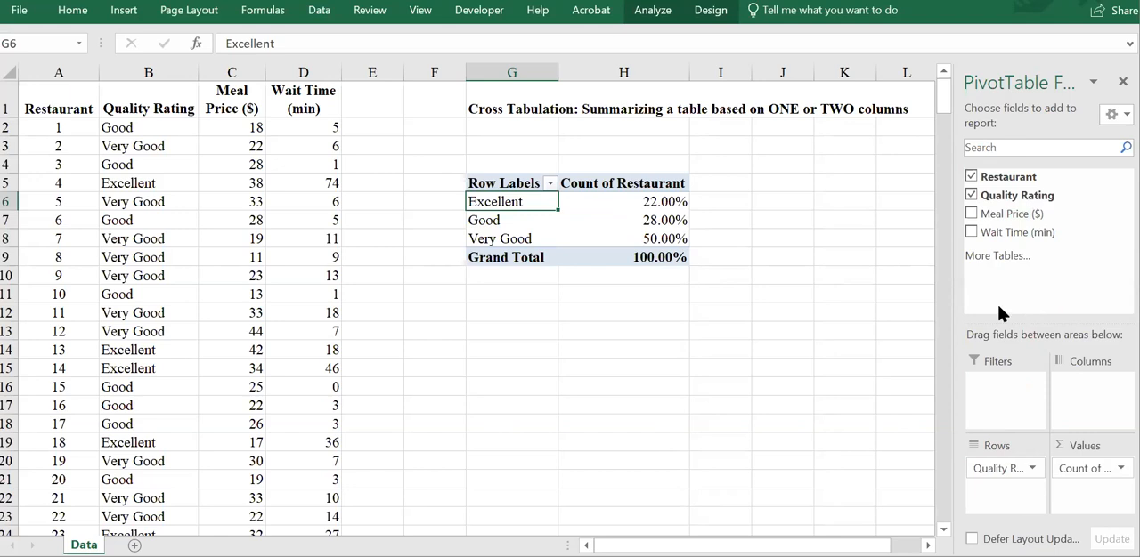
left_click(1113, 470)
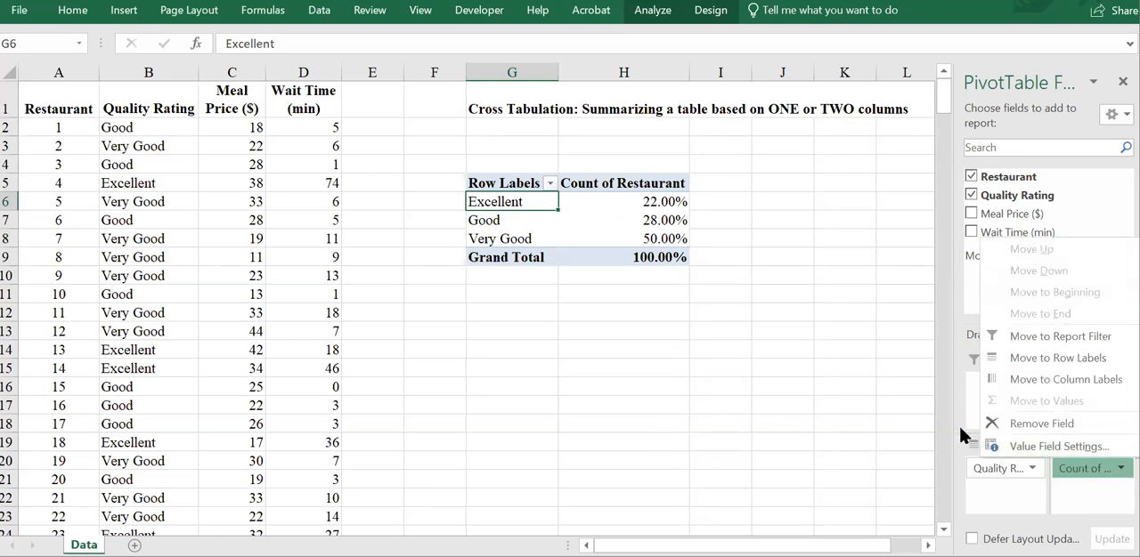
scroll(948, 350, "down", 8)
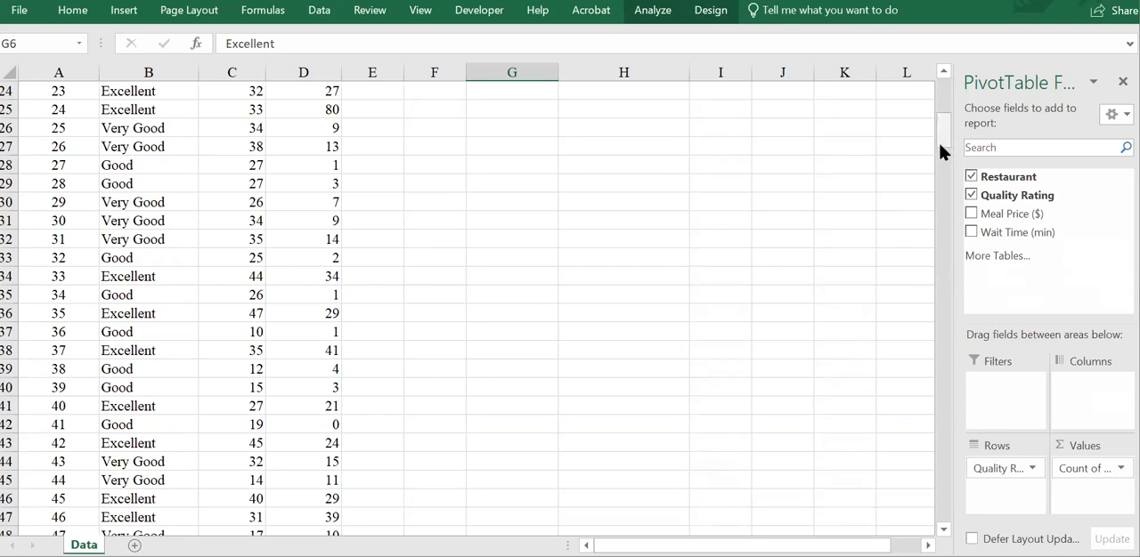
left_click_drag(939, 145, 935, 90)
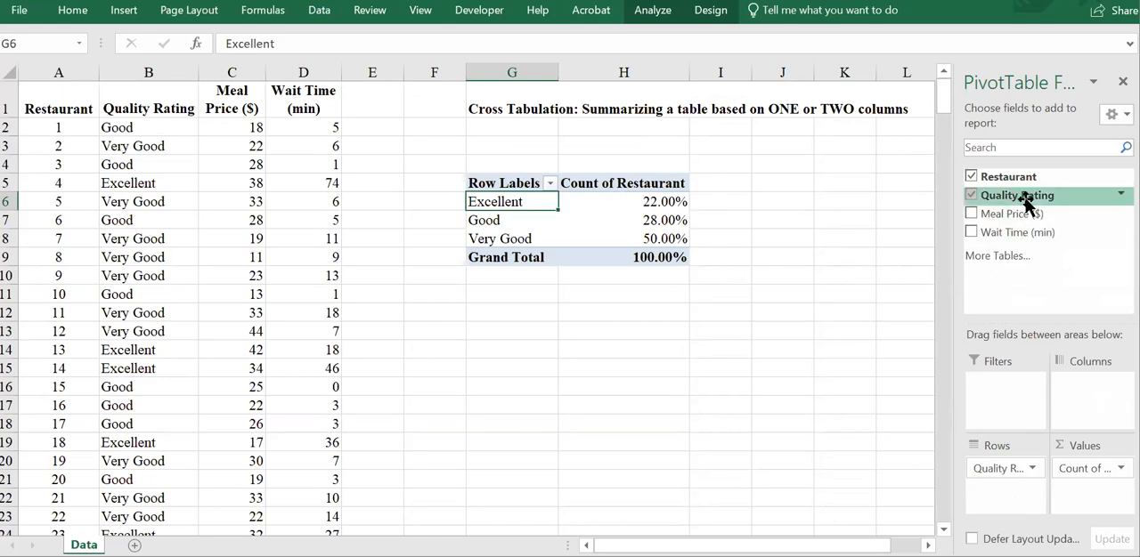
Step: Set Meal Price ($) as the PivotTable's column field and remove the Restaurant count from the values
left_click_drag(1009, 216, 1081, 401)
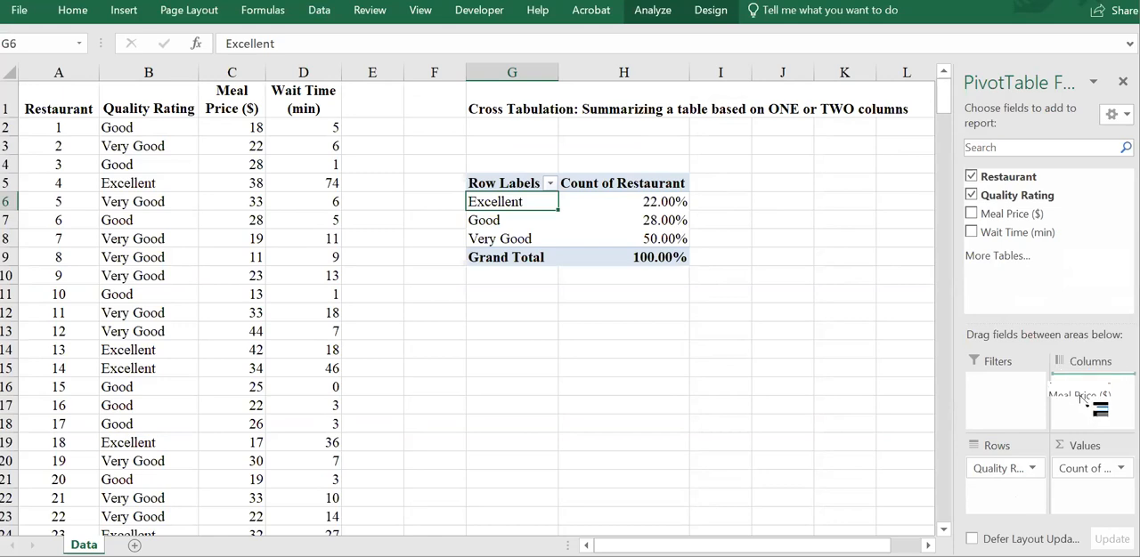
left_click_drag(1082, 401, 1082, 399)
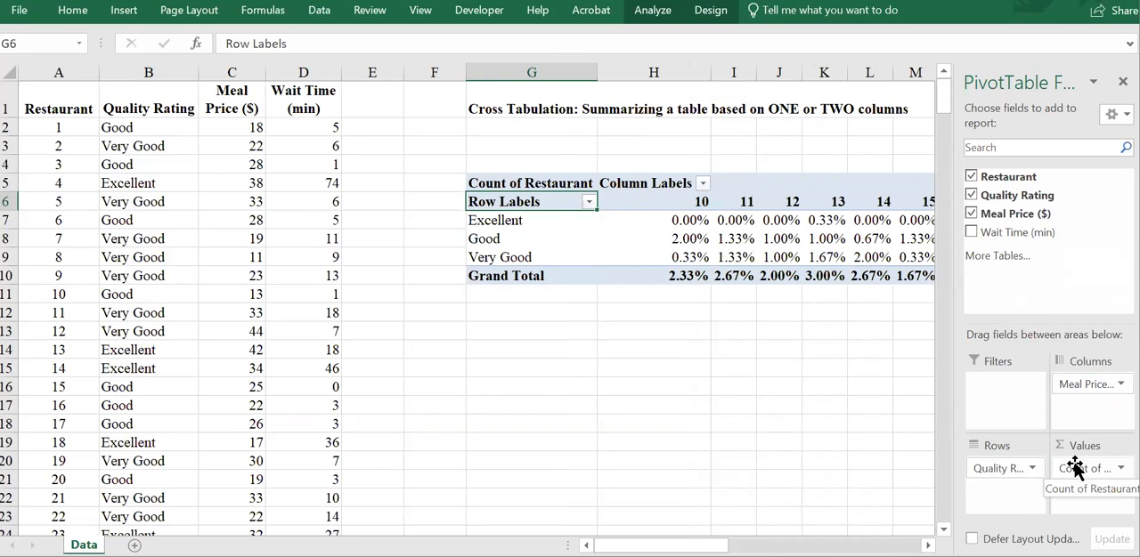
left_click_drag(1043, 343, 1047, 283)
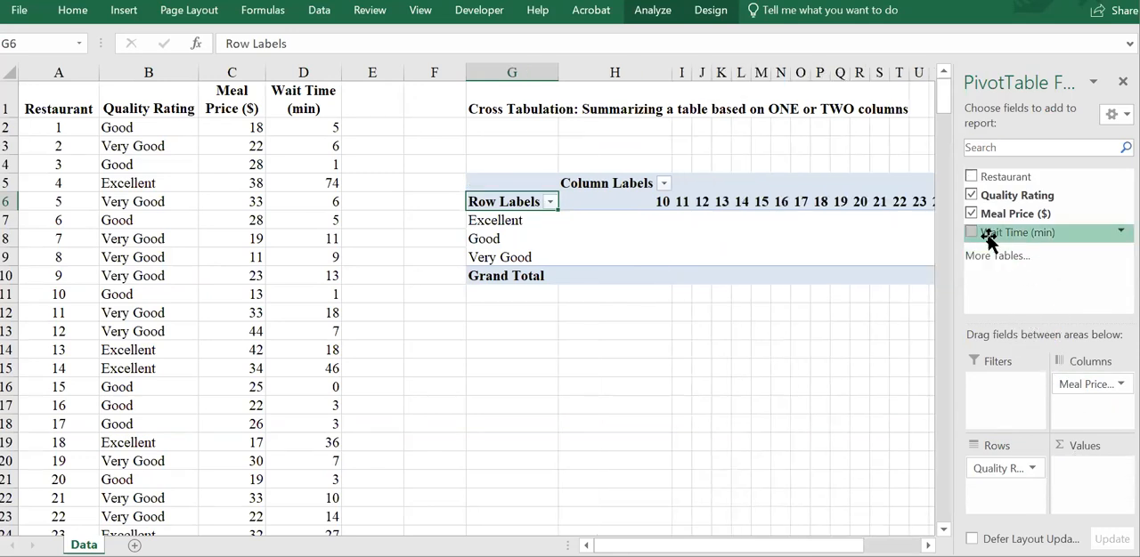
left_click_drag(986, 236, 1020, 236)
Step: Examine the range of individual meal prices across the PivotTable's column labels in row 6
left_click_drag(623, 545, 648, 544)
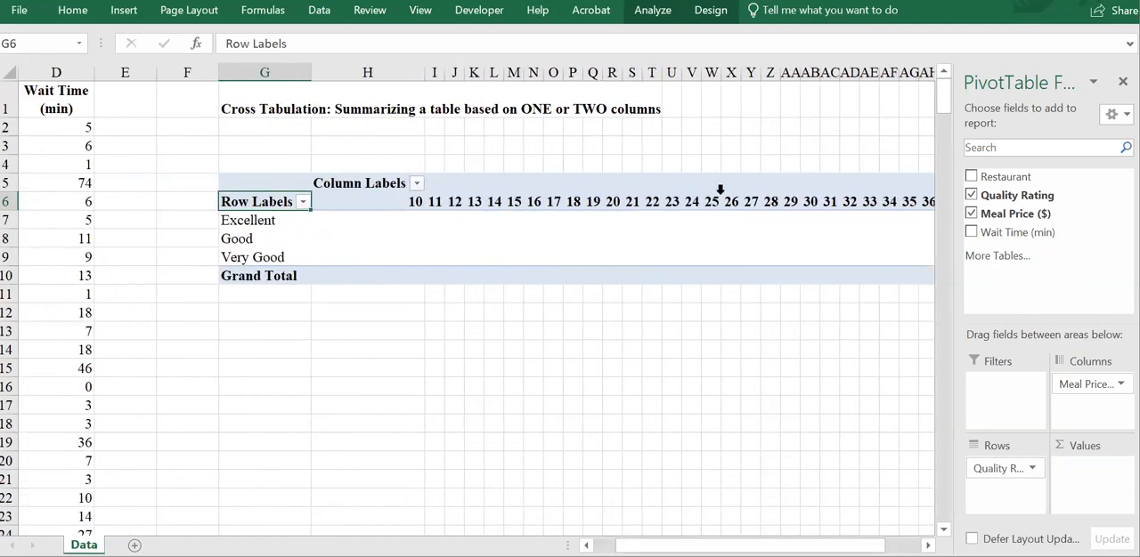
left_click(676, 204)
key("Left")
key("Left")
key("Left")
key("Left")
key("Left")
key("Left")
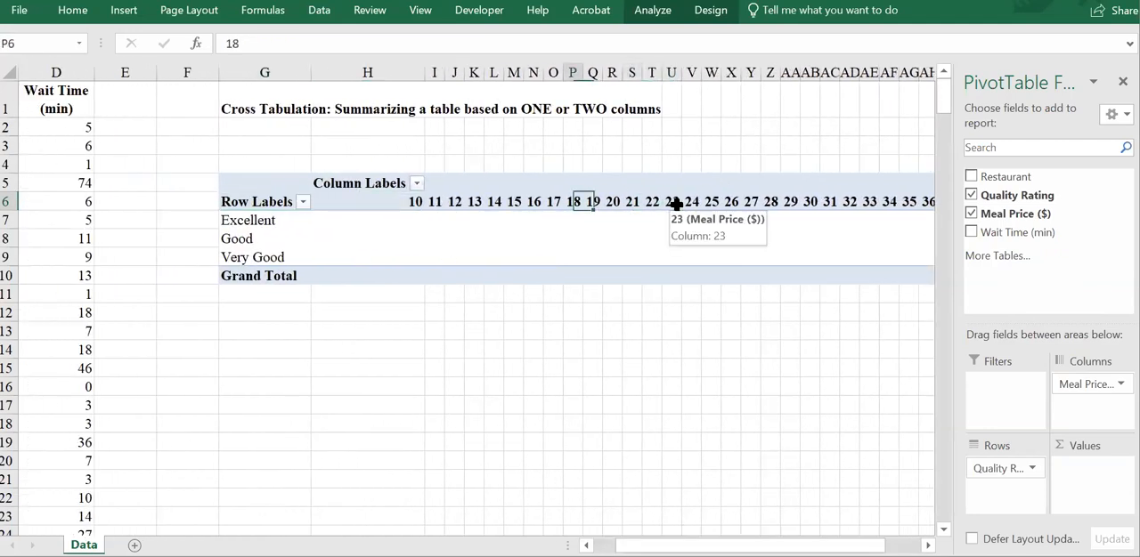
key("Left")
key("Left")
key("Left")
key("Left")
key("Left")
key("Left")
key("Left")
key("Left")
key("Right")
key("Right")
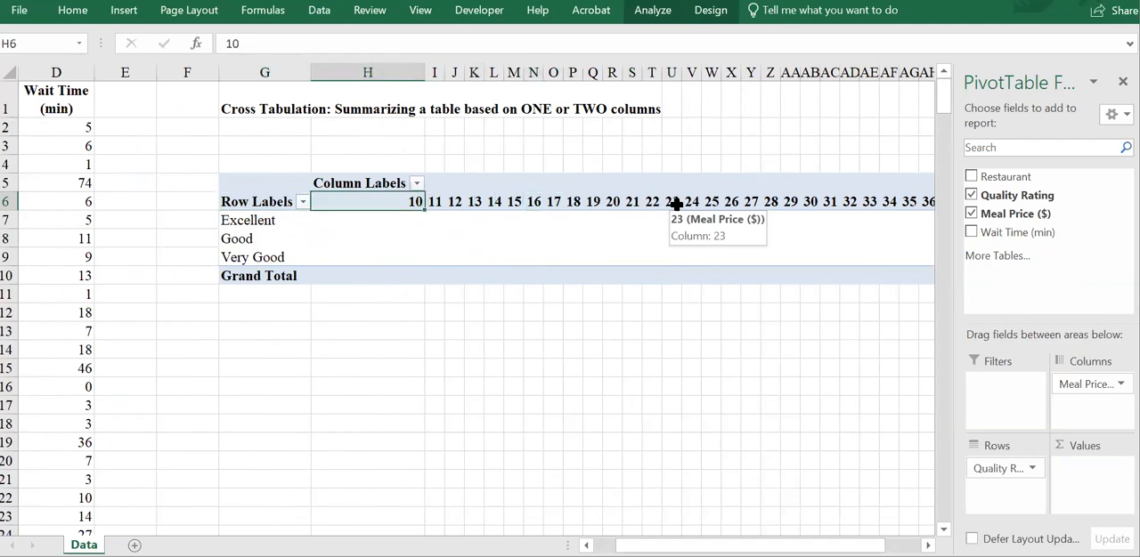
key("Right")
key("Right")
key("Right")
key("Right")
key("Right")
key("Right")
key("Right")
key("Right")
key("Right")
key("Right")
key("Right")
key("Right")
key("Right")
key("Right")
key("Right")
key("Right")
key("Right")
key("Right")
key("Right")
key("Right")
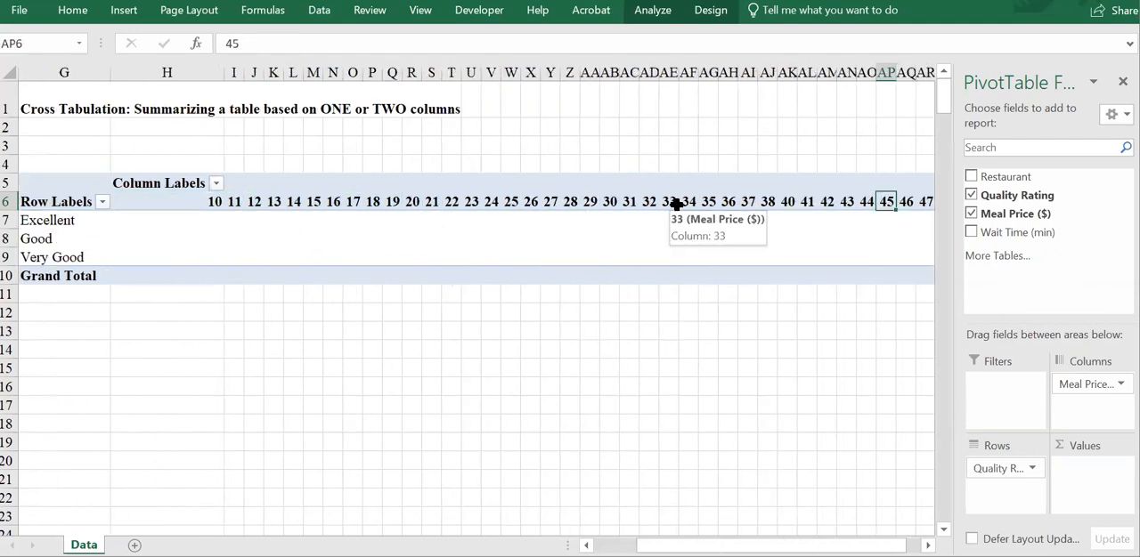
key("Right")
key("Right")
key("Left")
key("Left")
key("Left")
key("Left")
key("Left")
key("Left")
key("Left")
key("Left")
key("Left")
key("Left")
key("Left")
key("Left")
key("Left")
key("Left")
key("Left")
key("Left")
key("Left")
key("Left")
key("Left")
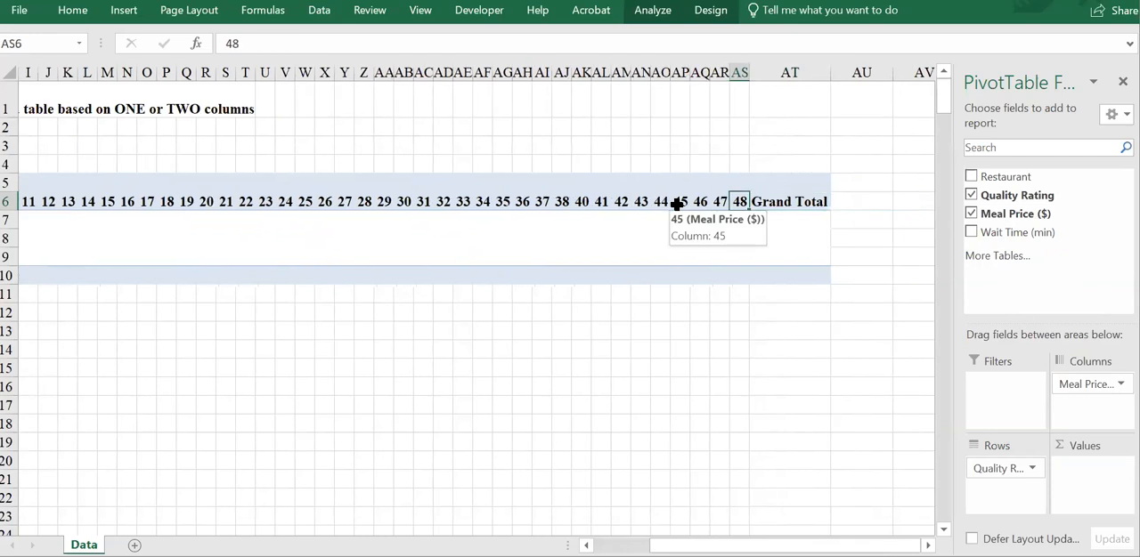
key("Left")
key("Left")
key("Left")
key("Left")
key("Left")
key("Left")
key("Left")
key("Left")
key("Left")
key("Left")
key("Left")
key("Left")
key("Left")
key("Left")
key("Left")
key("Left")
key("Left")
key("Left")
key("Left")
key("Left")
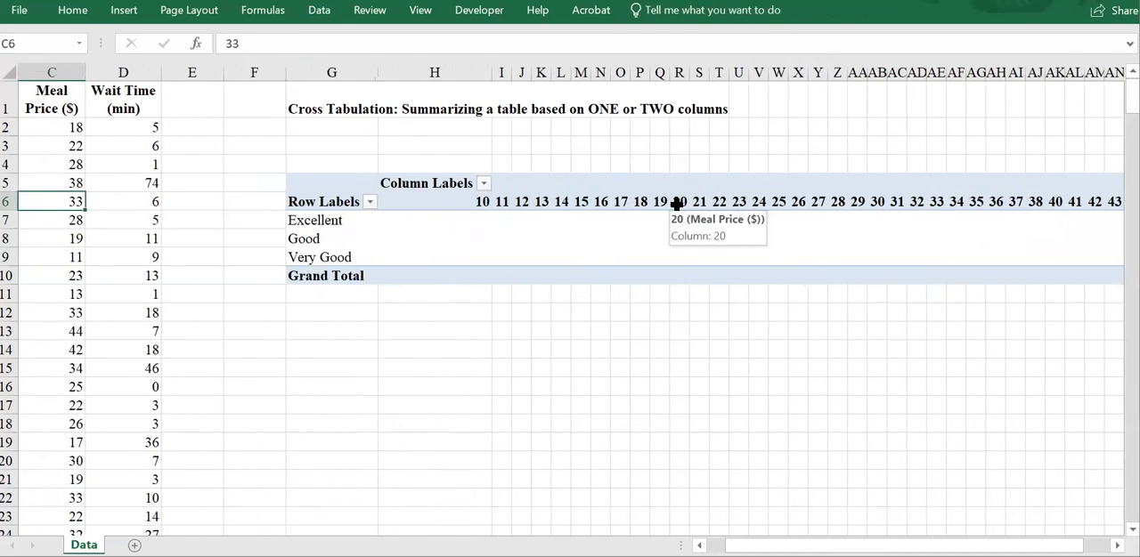
key("Right")
key("Right")
key("Right")
key("Right")
key("Right")
key("Right")
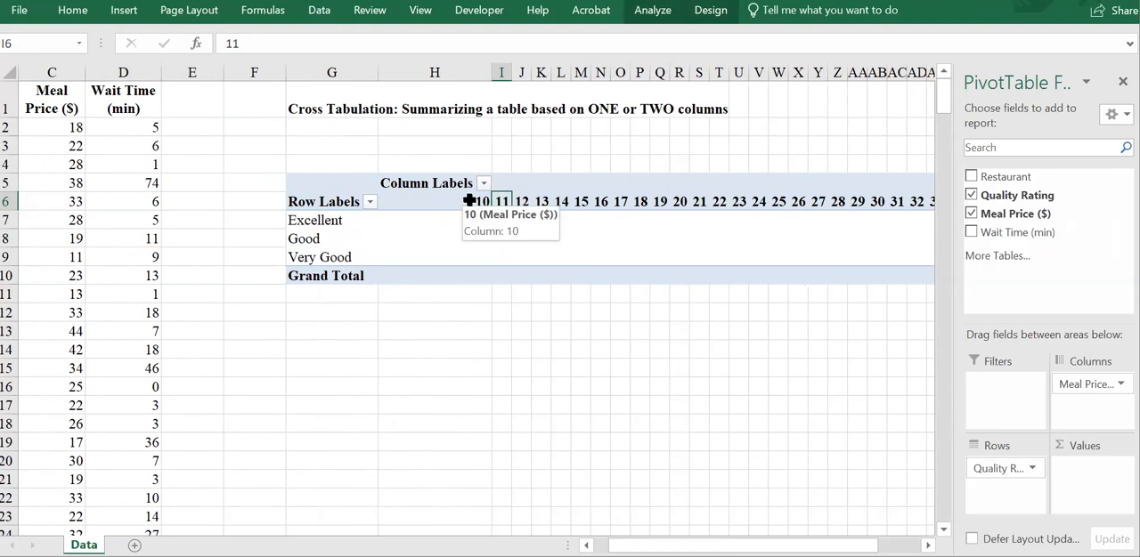
Step: Group the meal price column labels from 10 to 48 in intervals of 10, and ungroup them again
right_click(623, 203)
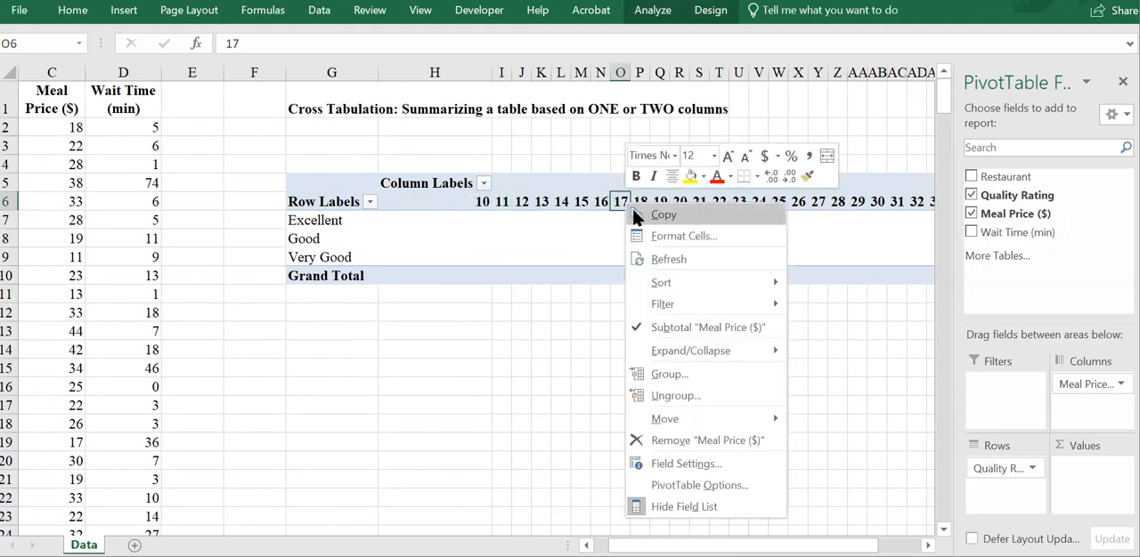
left_click(662, 375)
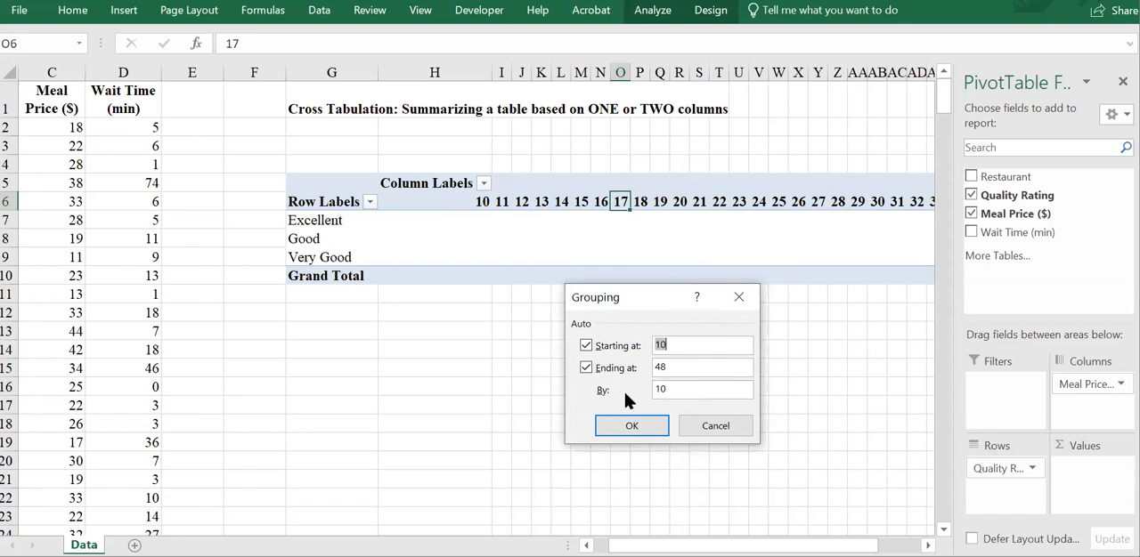
left_click(628, 427)
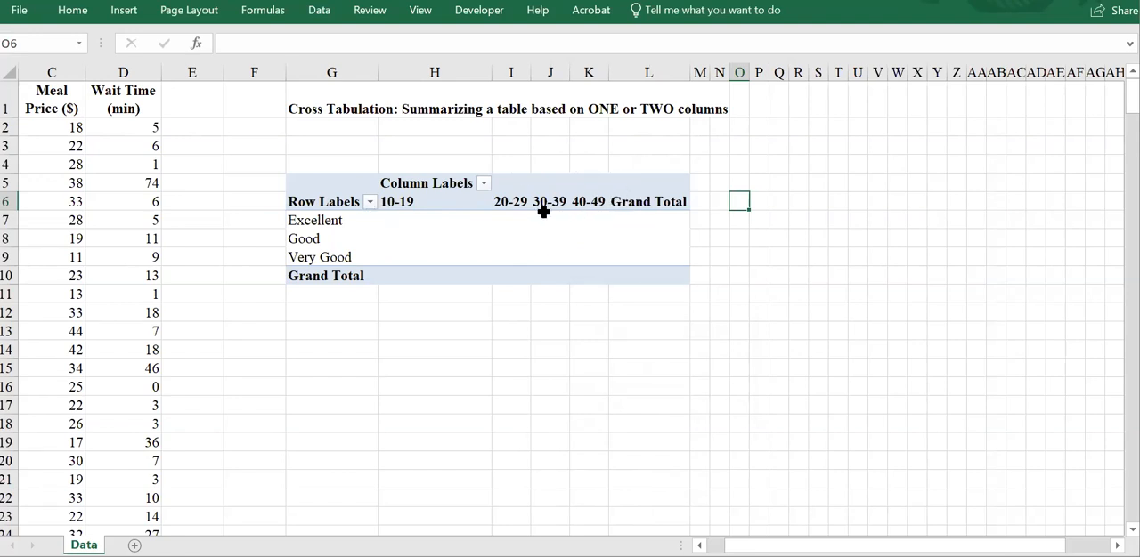
right_click(406, 199)
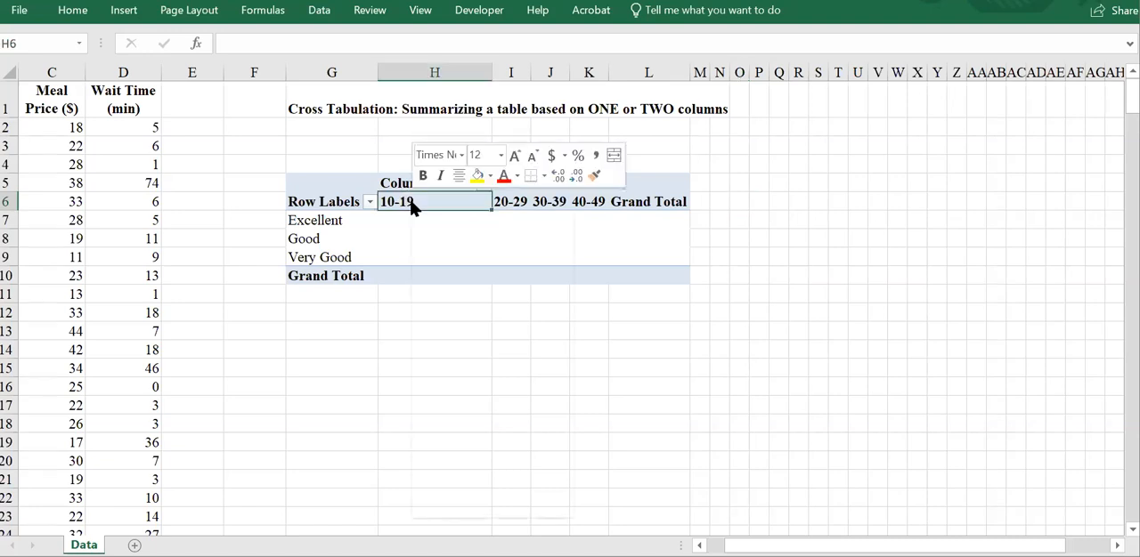
left_click(441, 396)
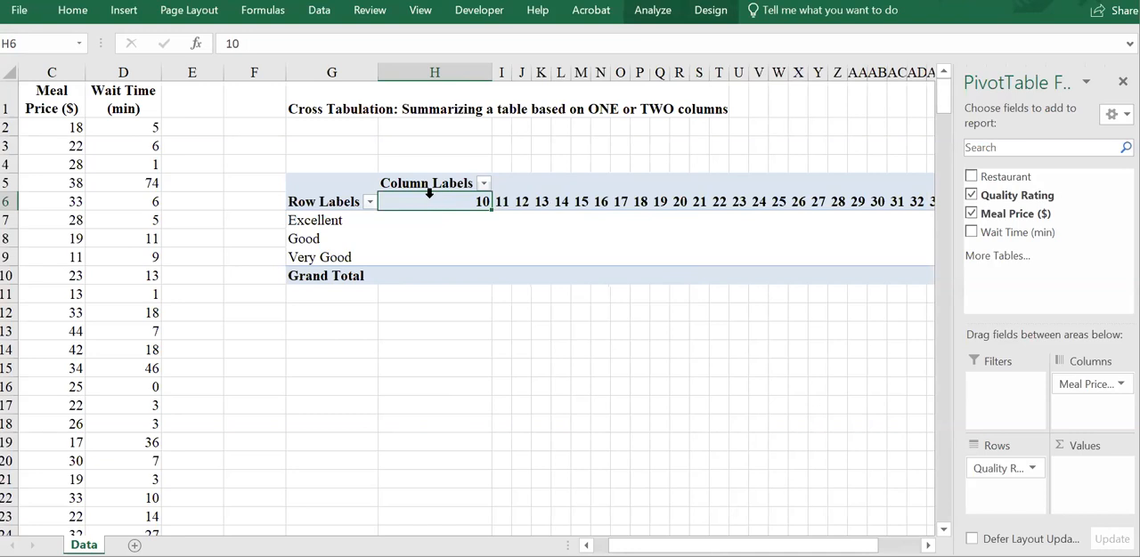
Step: Group the meal price column labels from 10 to 48 in intervals of 8, and ungroup them again
right_click(518, 203)
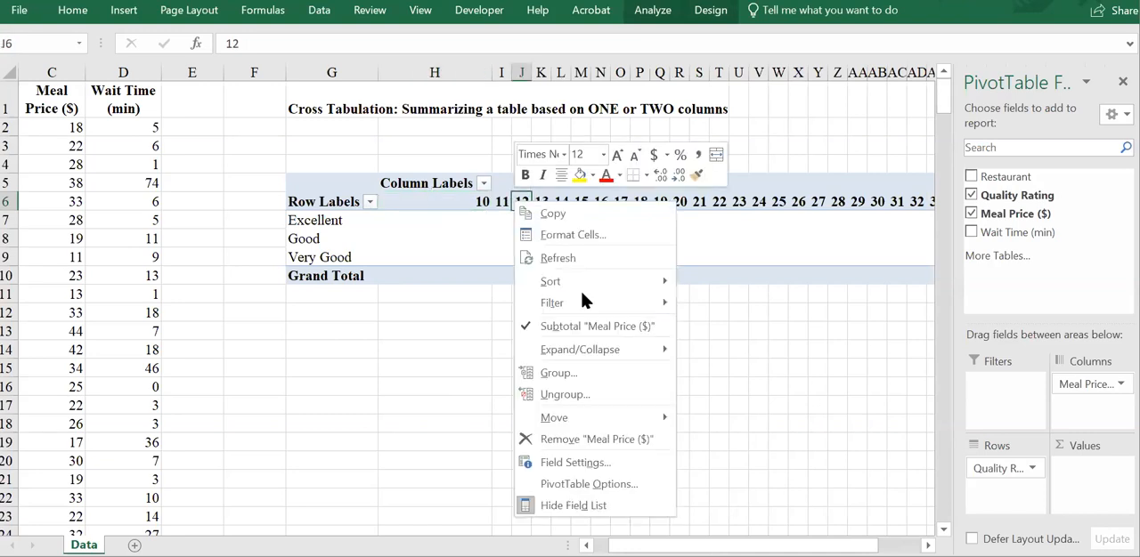
left_click(571, 373)
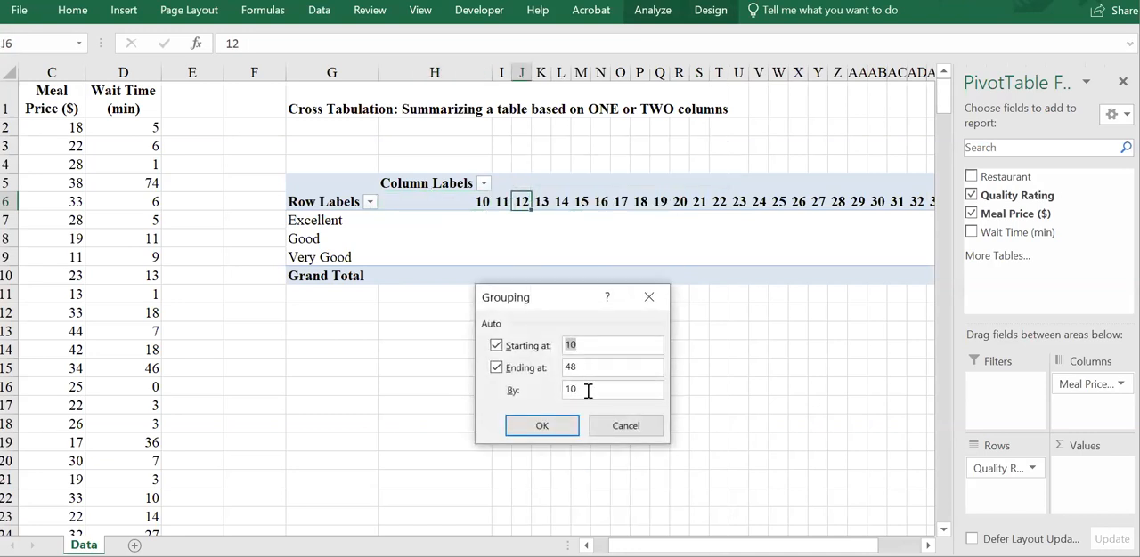
type("8")
key("Return")
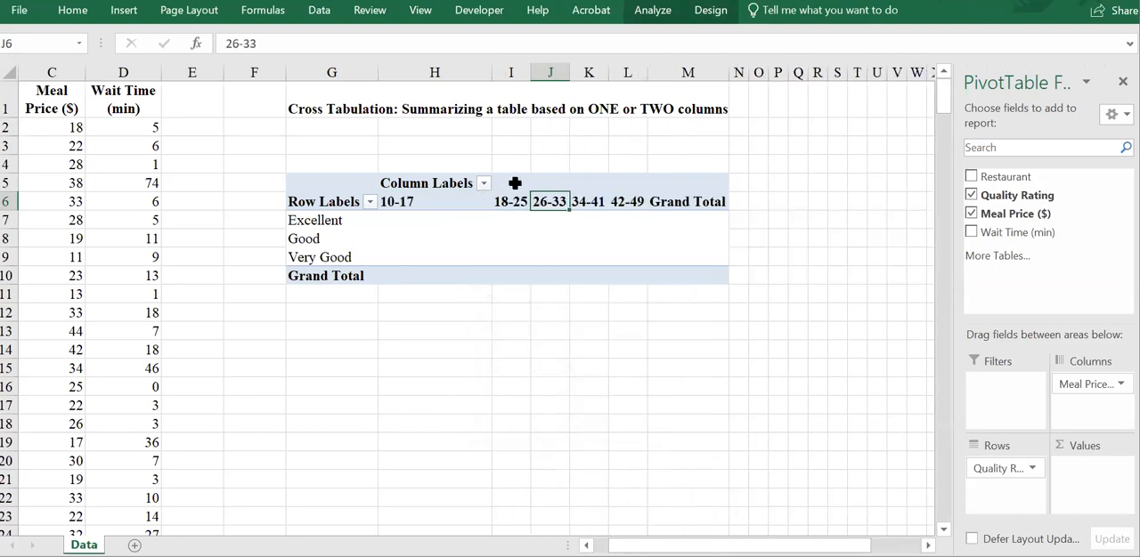
right_click(489, 202)
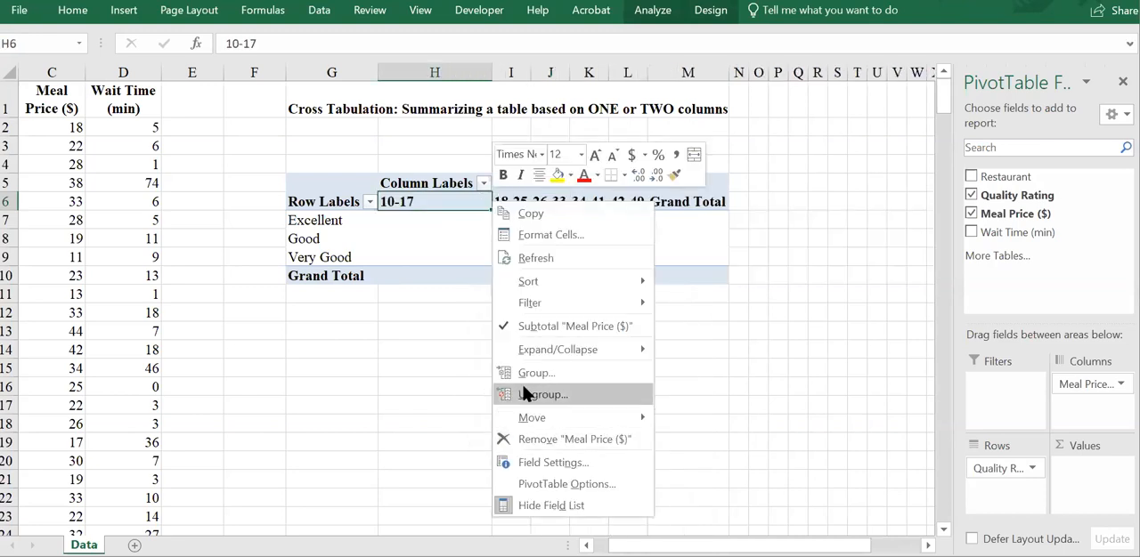
left_click(525, 394)
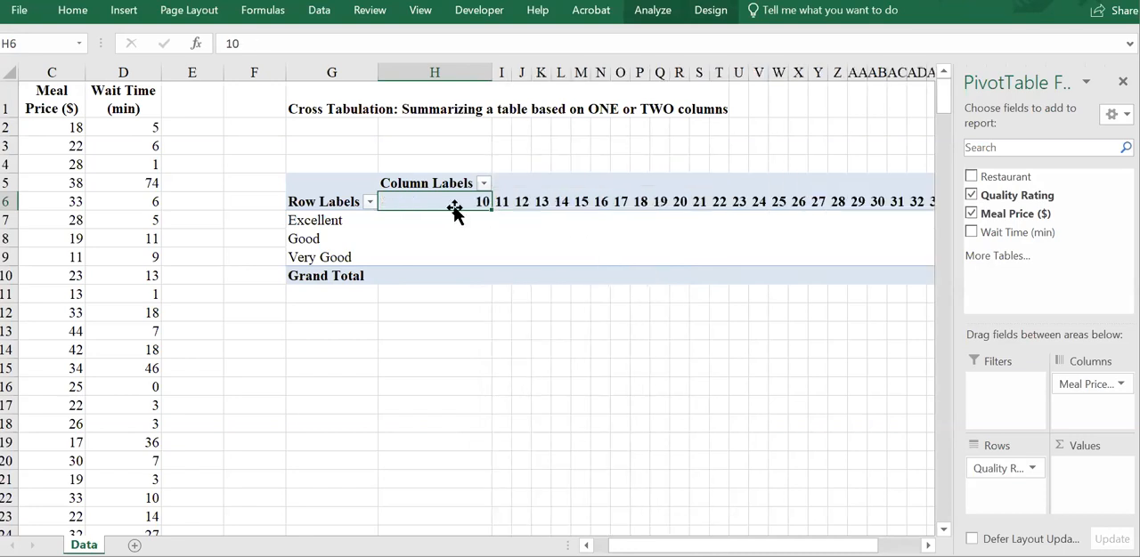
Step: Group the meal price column labels starting at 10 and ending at 48 in intervals of 10
right_click(447, 203)
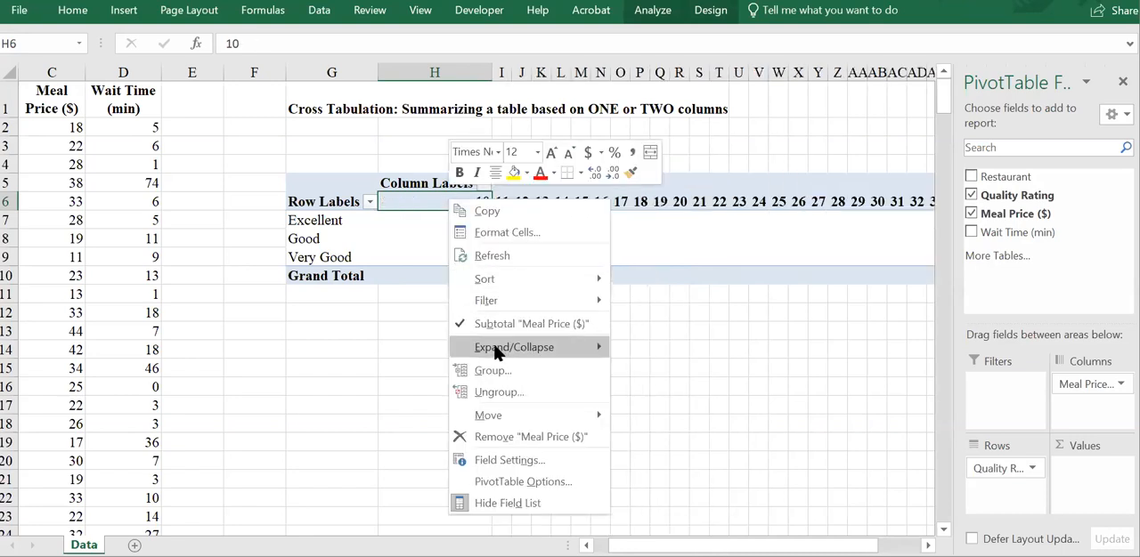
left_click(485, 366)
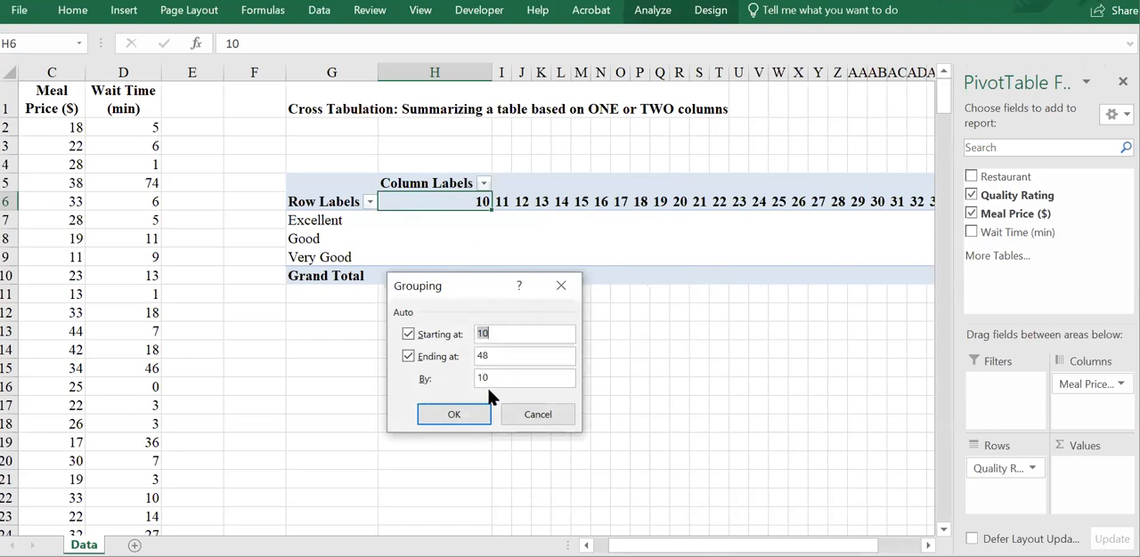
left_click(453, 415)
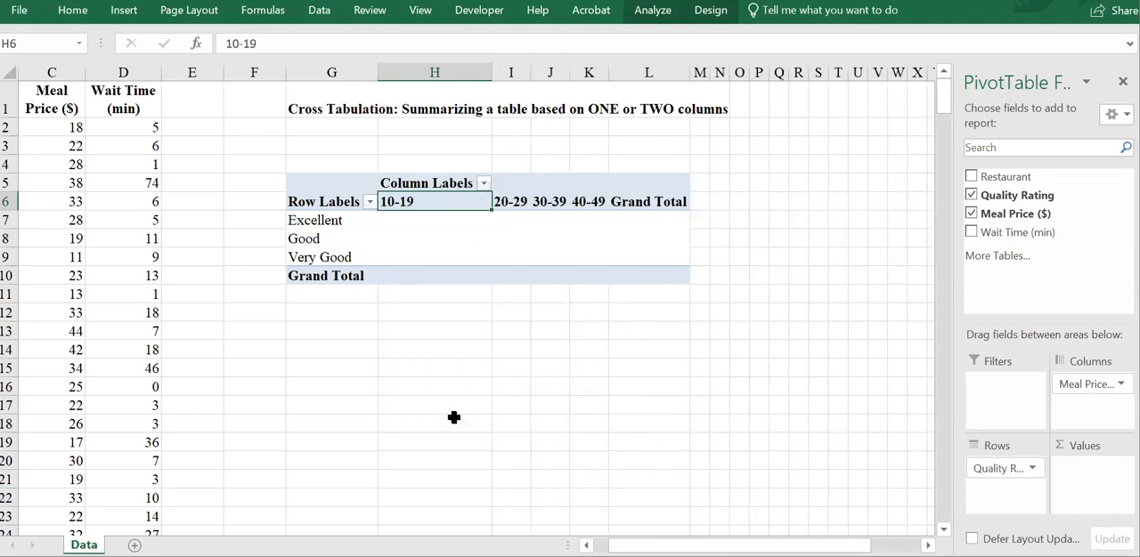
Step: Rename the PivotTable's Row Labels header as Quality Rating and its Column Labels header as Meal Price
left_click(308, 205)
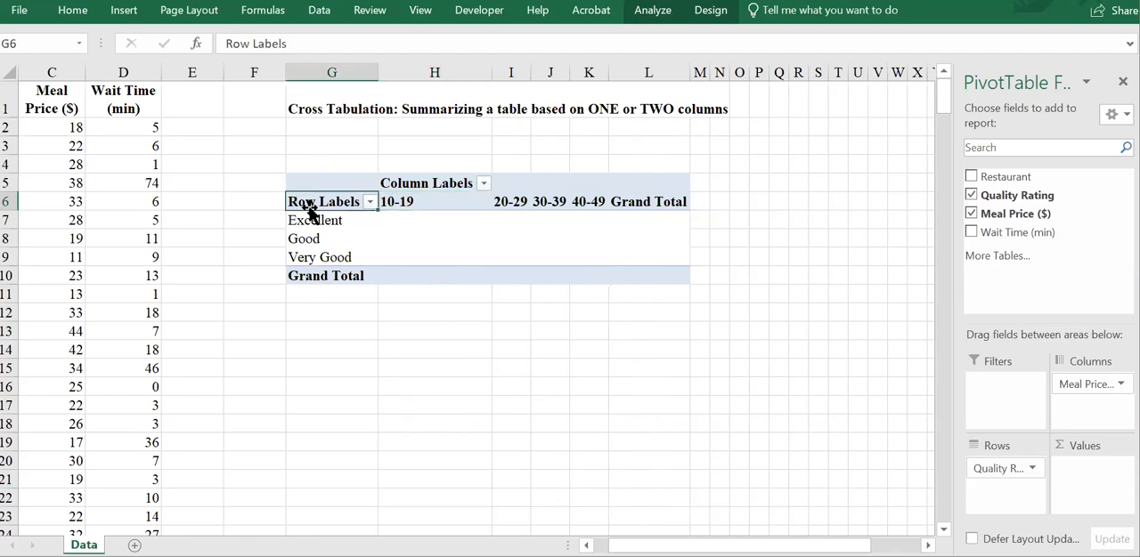
type("Quality Rating")
key("Return")
left_click(308, 204)
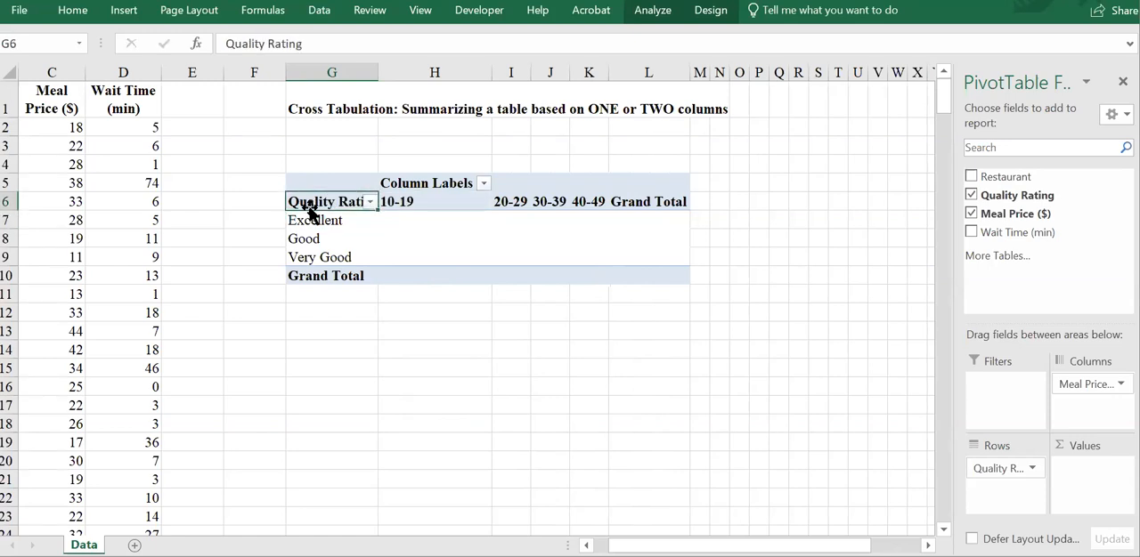
key("Right")
key("Up")
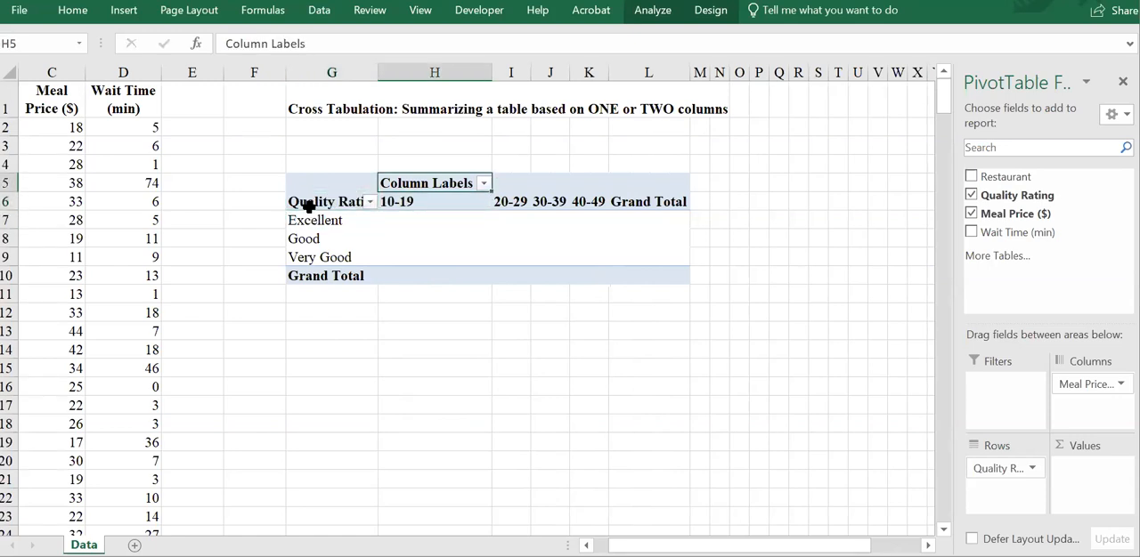
type("Meal Price")
key("Return")
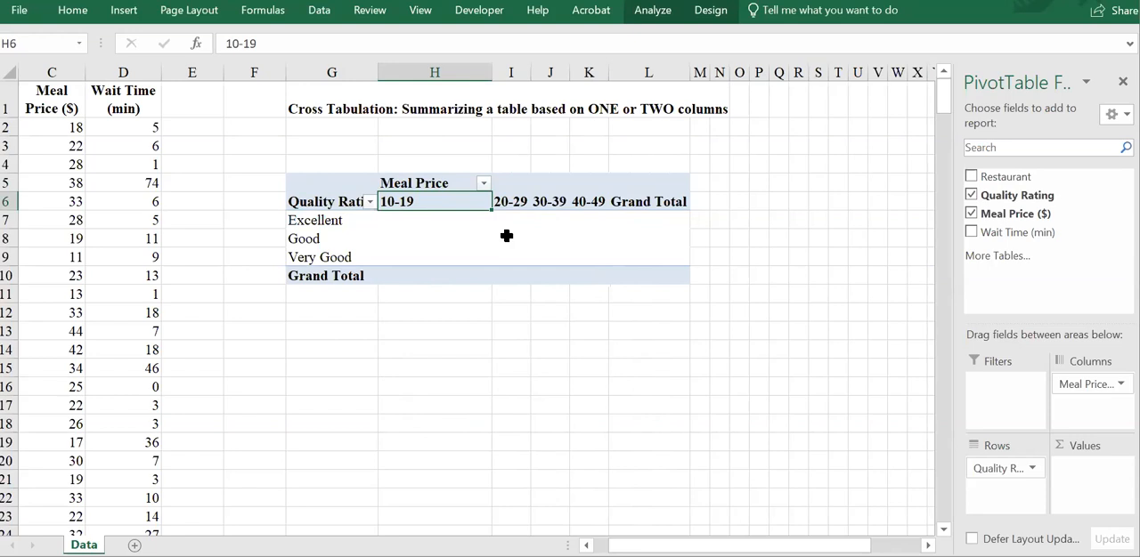
Step: Add Restaurant to the PivotTable's values and summarize it by Count
left_click(122, 216)
key("Left")
key("Left")
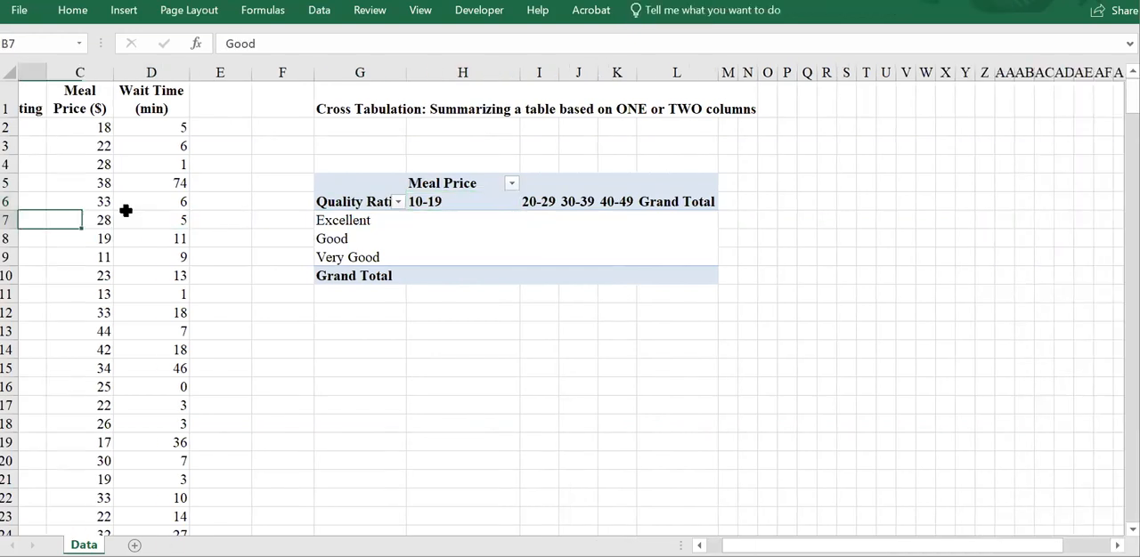
key("Left")
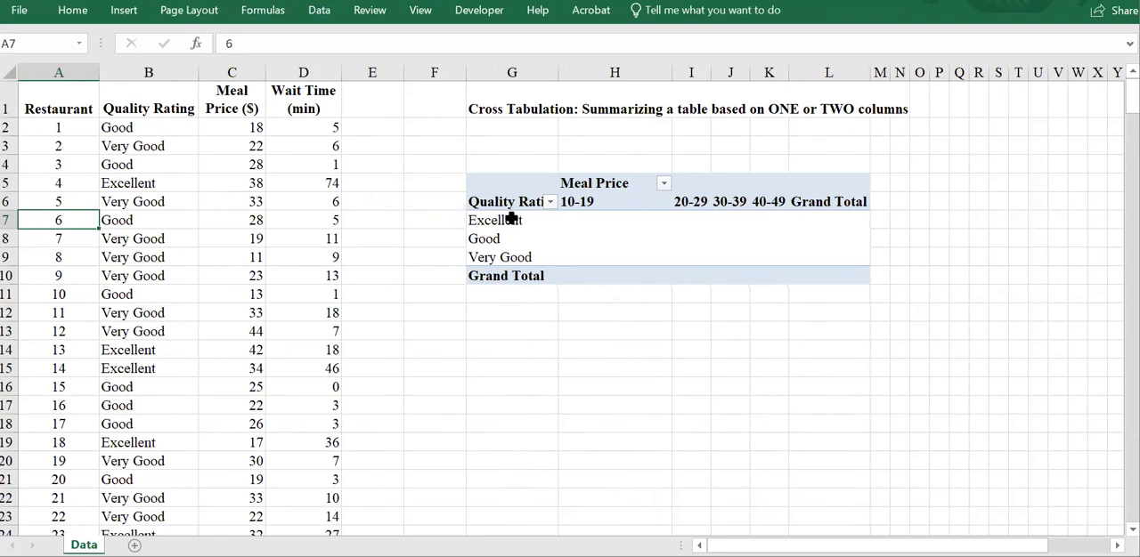
left_click_drag(567, 214, 771, 250)
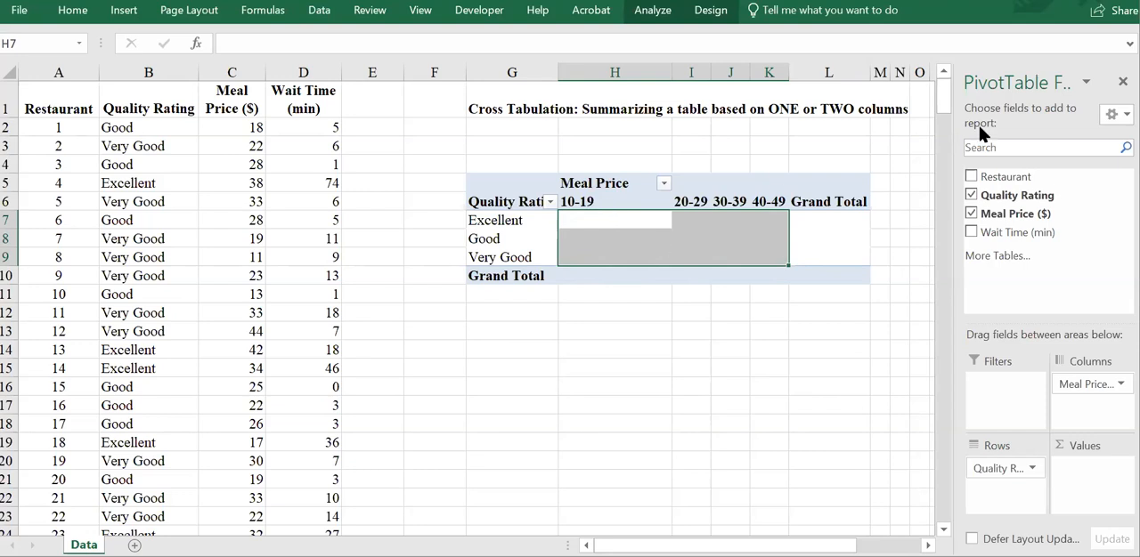
left_click_drag(1006, 178, 1091, 480)
left_click(1085, 470)
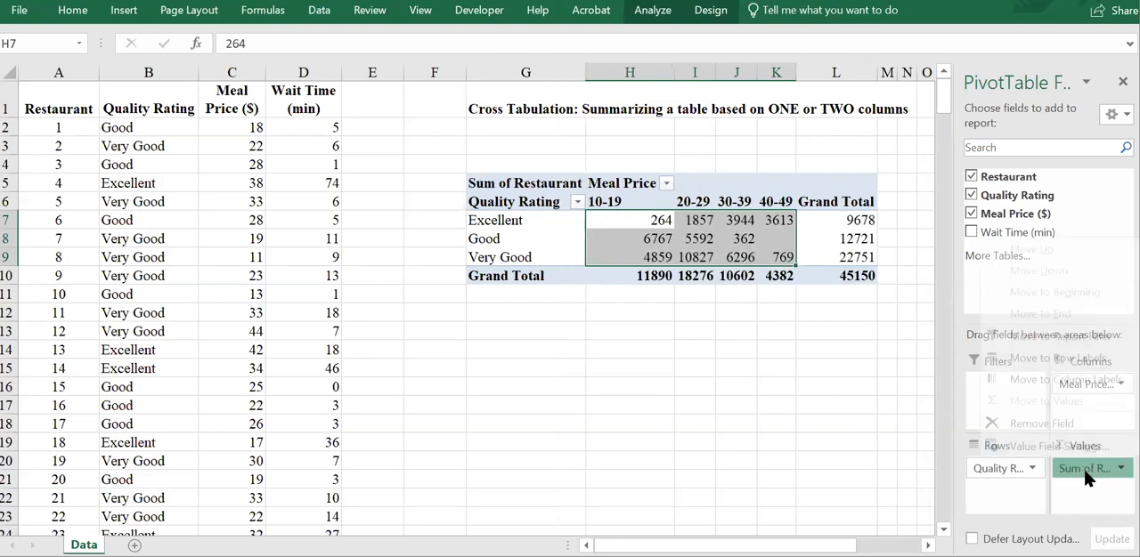
left_click(1054, 446)
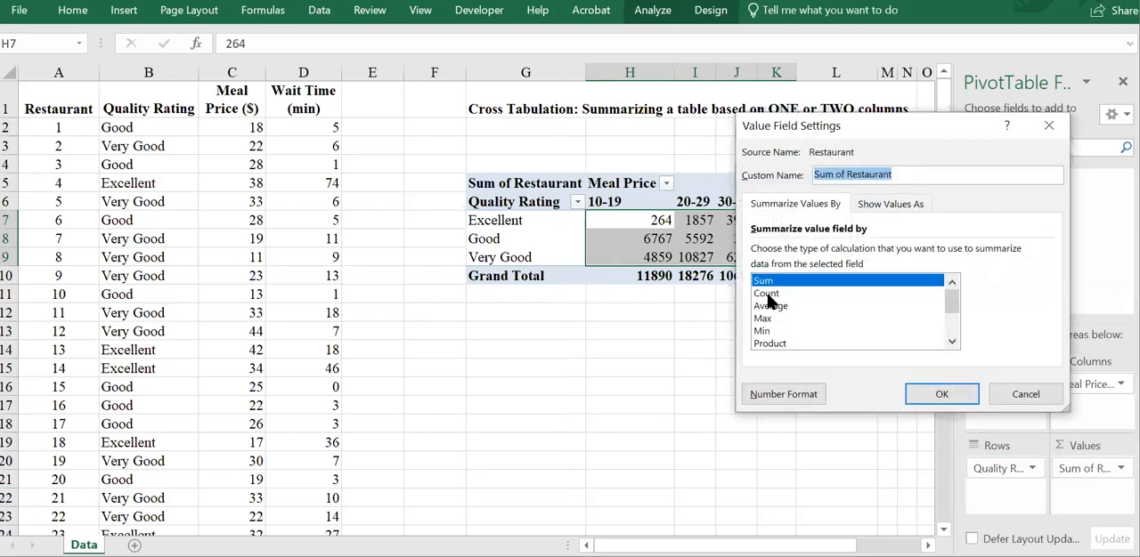
left_click(775, 296)
left_click(943, 393)
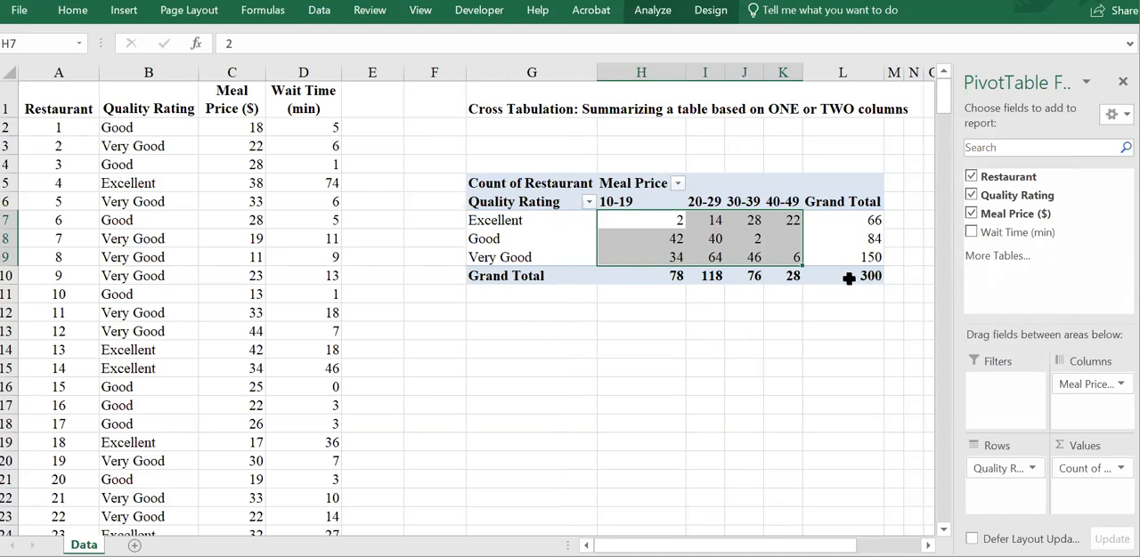
Step: Examine the restaurant counts for each quality rating and meal price interval, including the grand total and the empty Good 40-49 cell
left_click(854, 280)
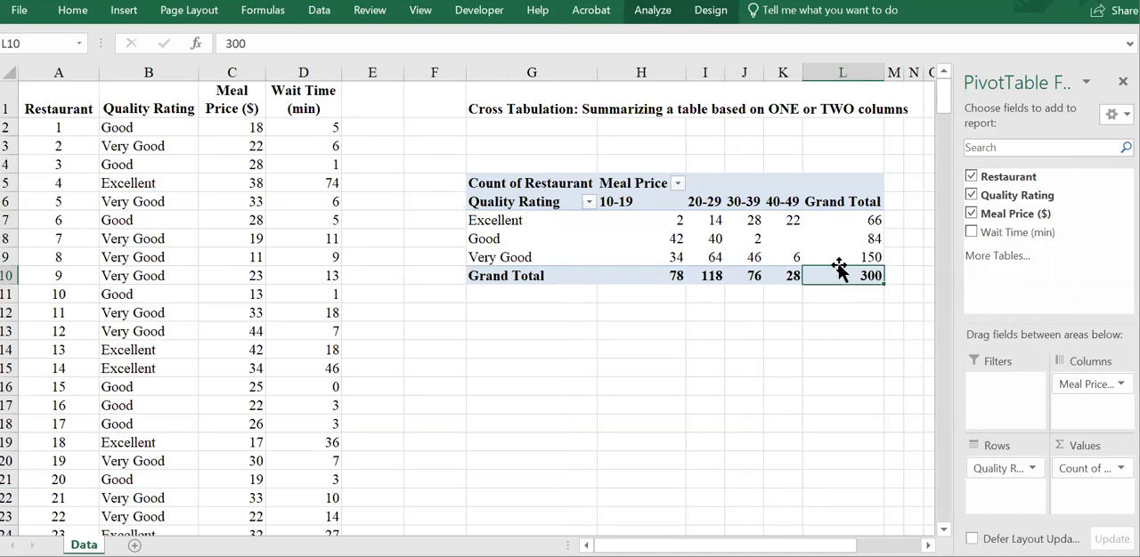
mouse_move(835, 254)
mouse_move(738, 255)
mouse_move(634, 213)
mouse_move(691, 204)
mouse_move(760, 252)
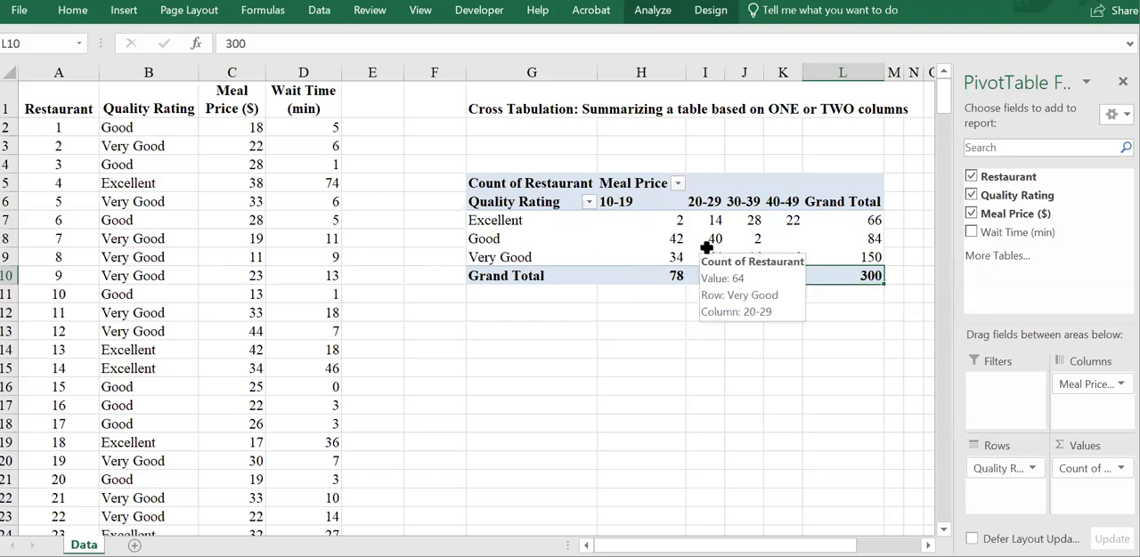
left_click(662, 222)
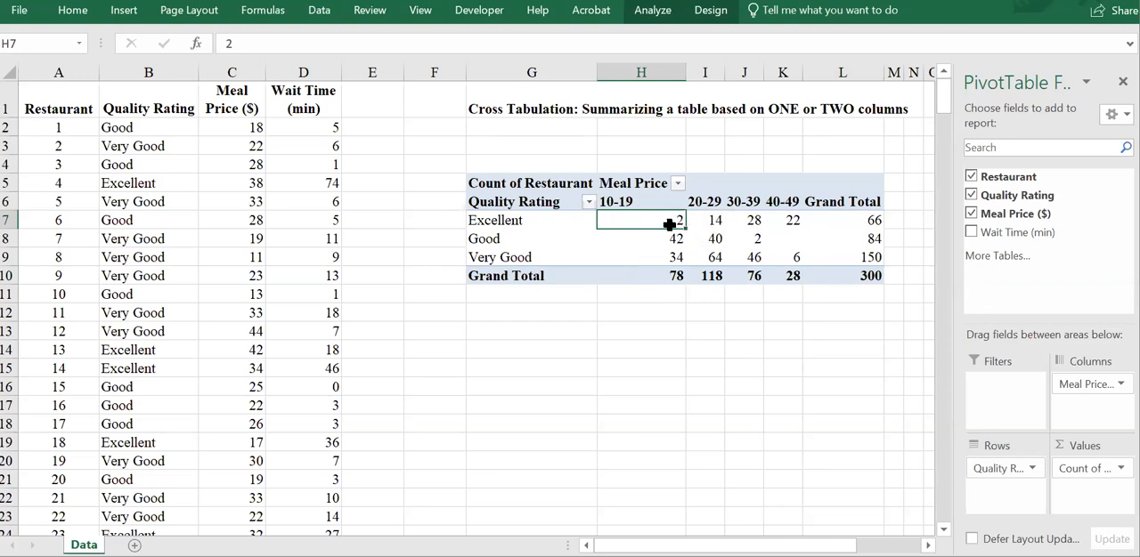
left_click(789, 239)
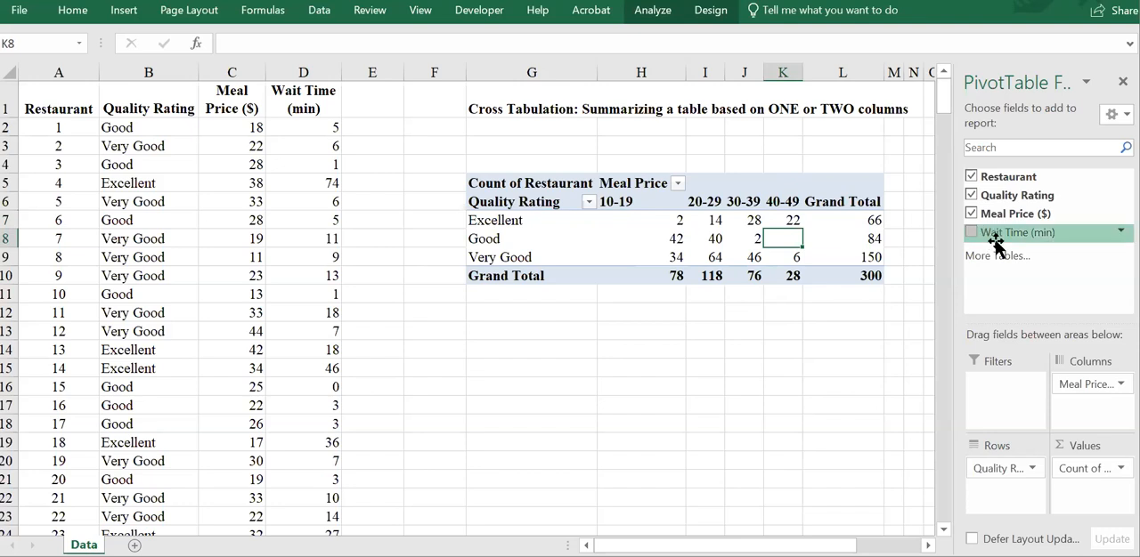
Step: Replace the Restaurant count in the PivotTable's values with Wait Time (min), summarized by Average
mouse_move(1080, 469)
left_mouse_down()
mouse_move(1059, 322)
mouse_move(1024, 299)
mouse_move(1011, 267)
mouse_move(1086, 481)
left_mouse_up()
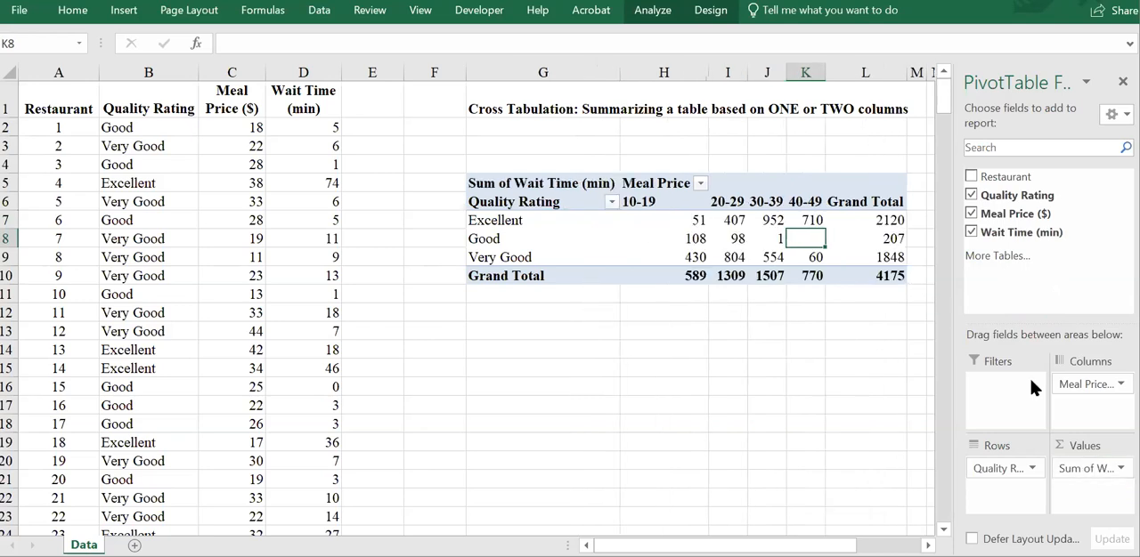
left_click(1108, 469)
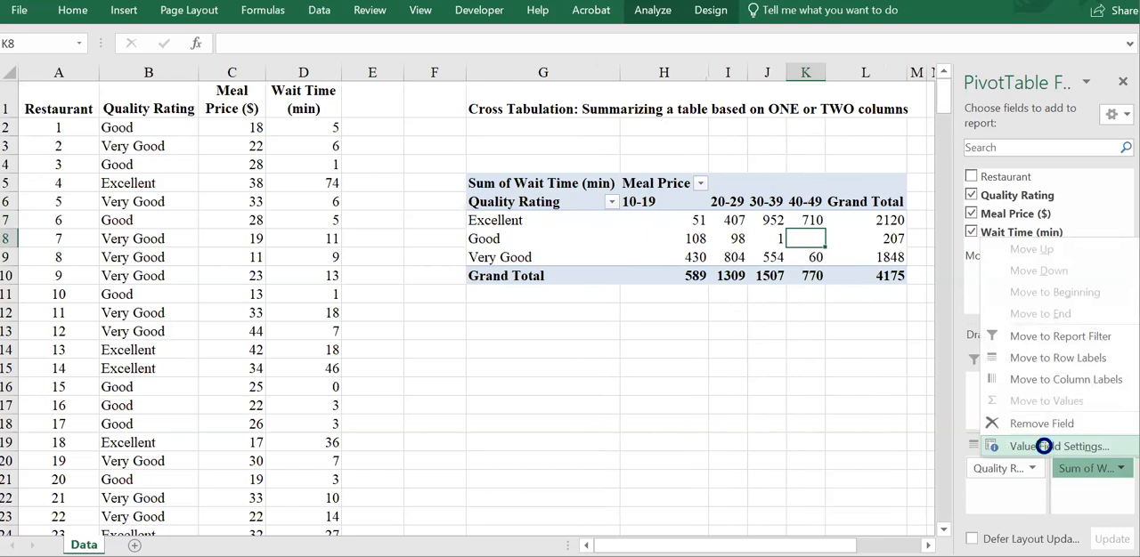
left_click(1047, 448)
left_click(763, 319)
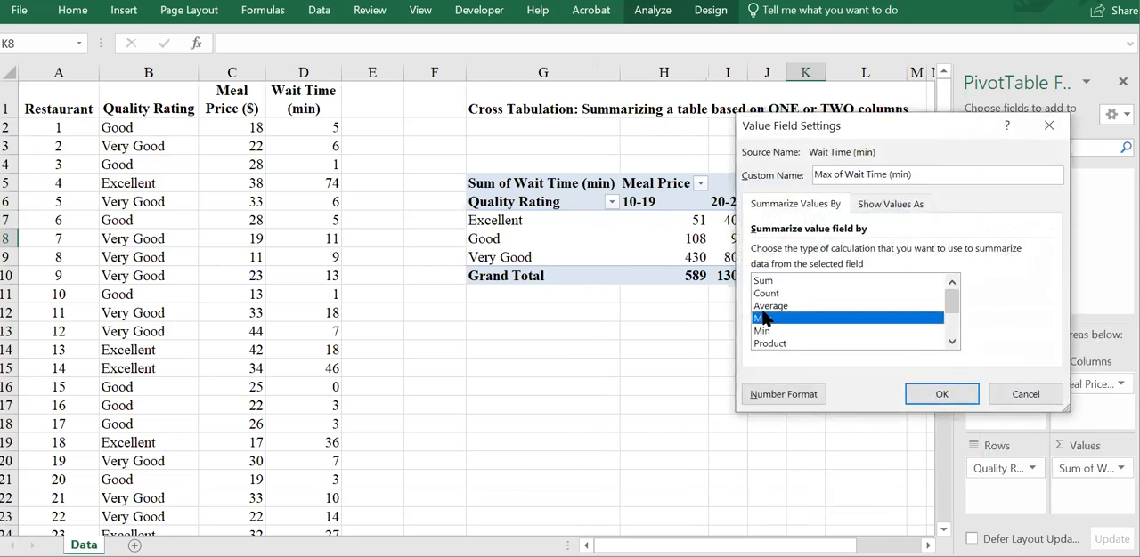
left_click(761, 307)
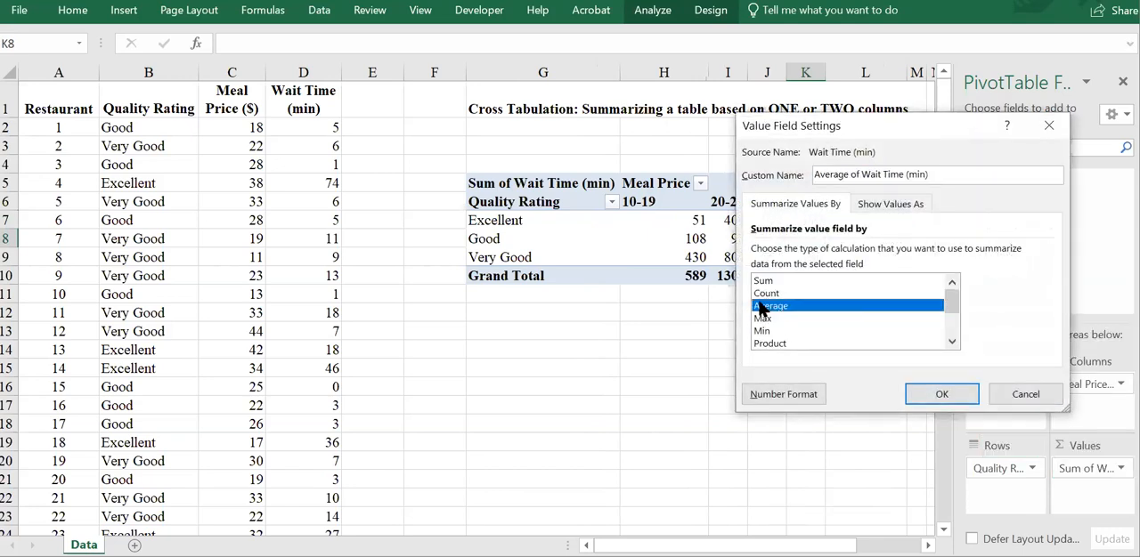
left_click(926, 395)
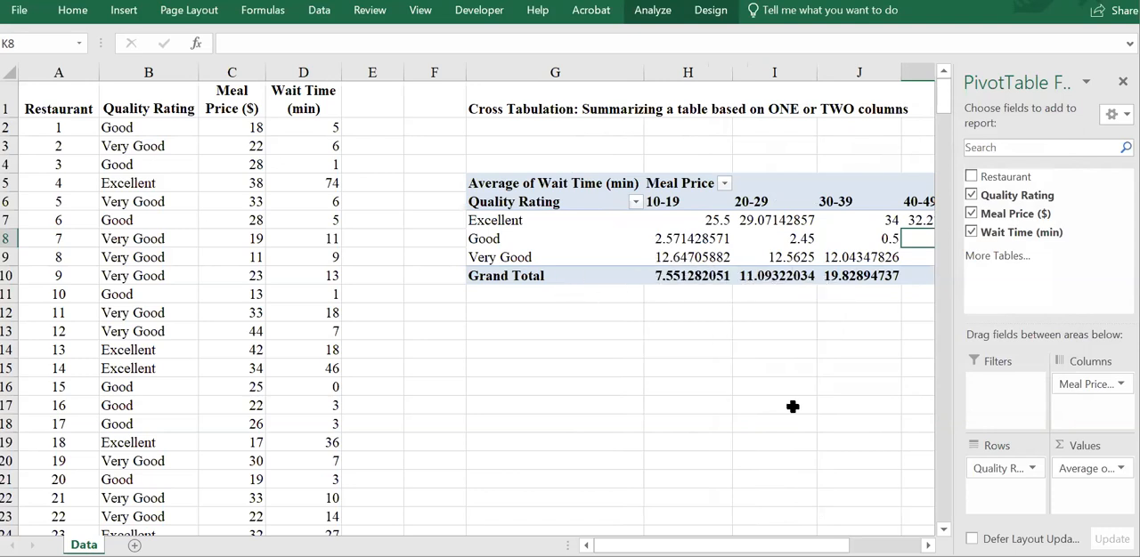
Step: Format the average wait time values as Number with 2 decimal places and select the grand total for the 10-19 price interval
left_click(1098, 468)
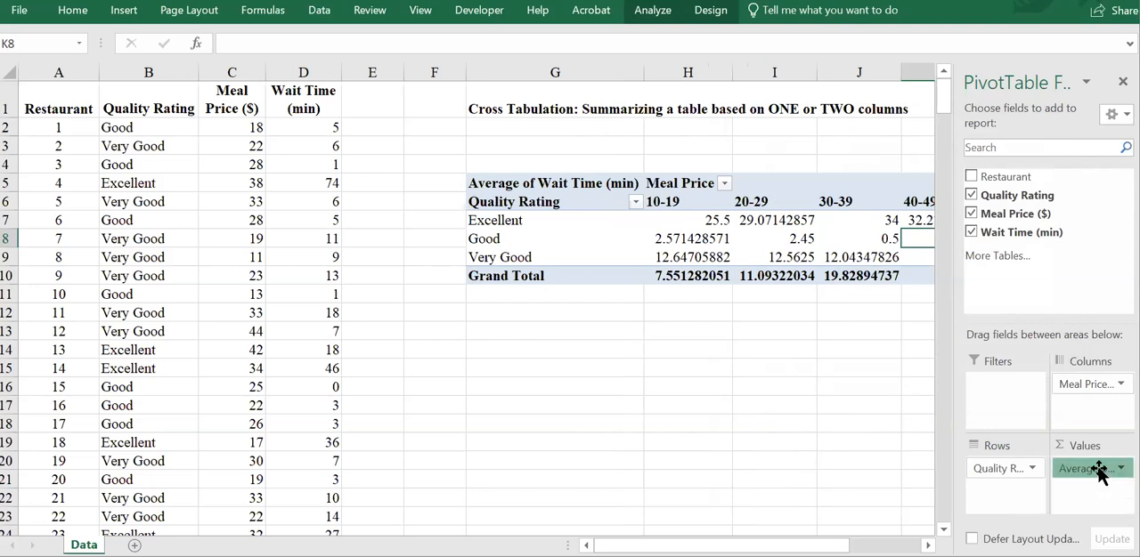
left_click(1033, 439)
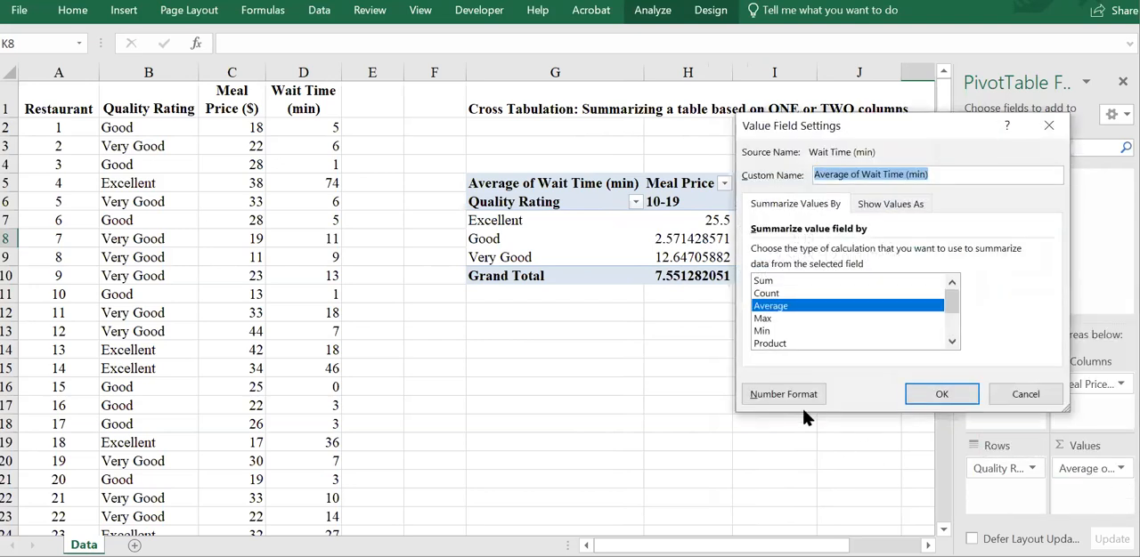
left_click(795, 399)
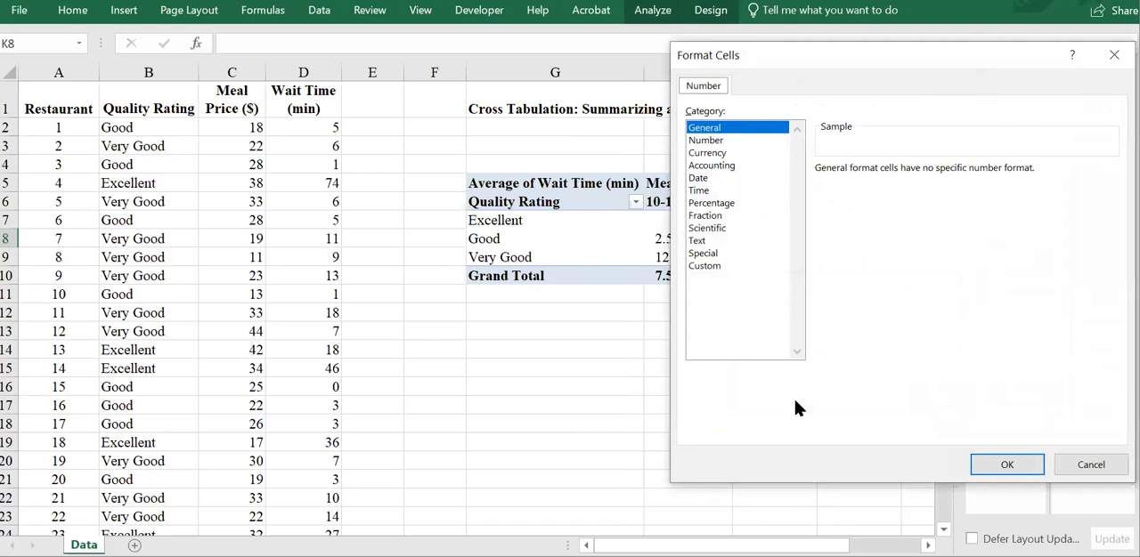
left_click(699, 141)
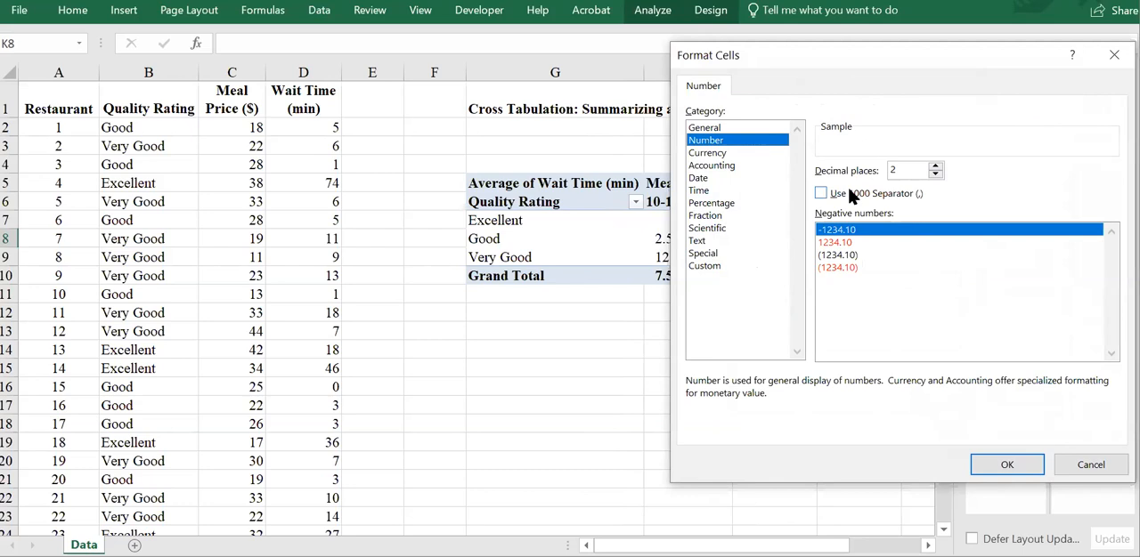
left_click(1023, 462)
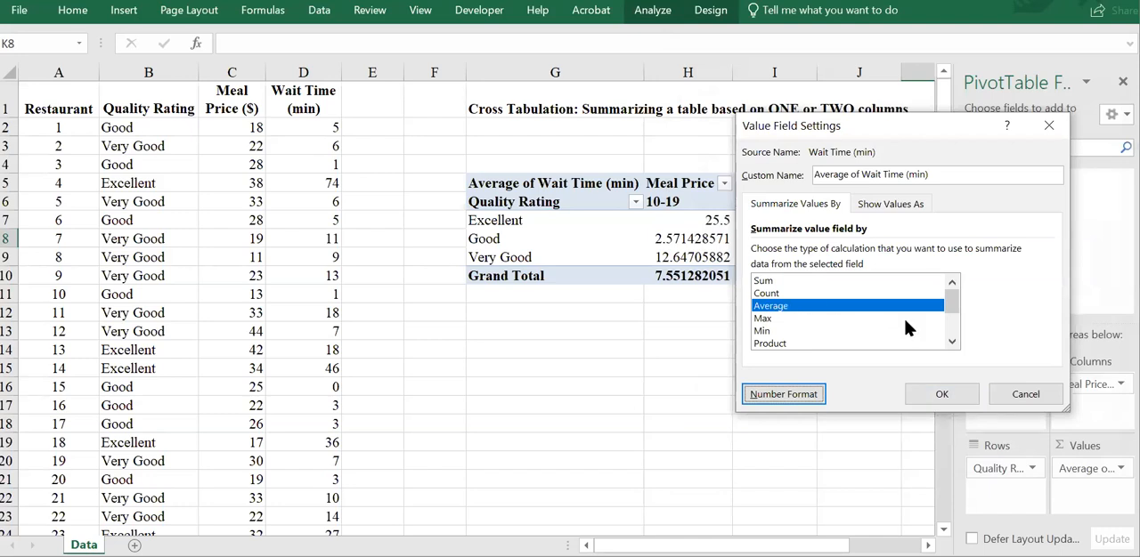
left_click(934, 402)
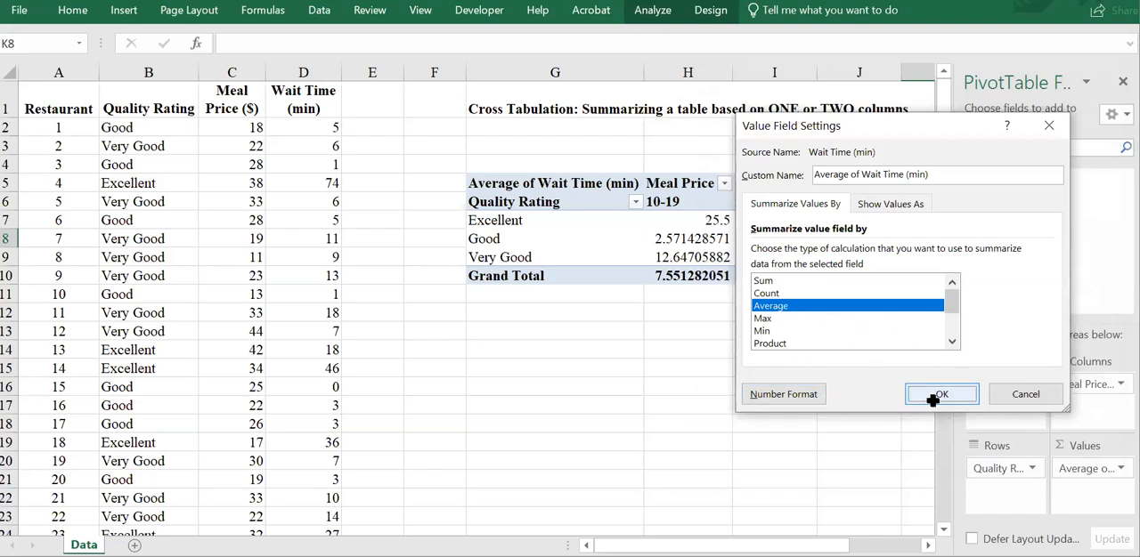
left_click_drag(739, 544, 746, 544)
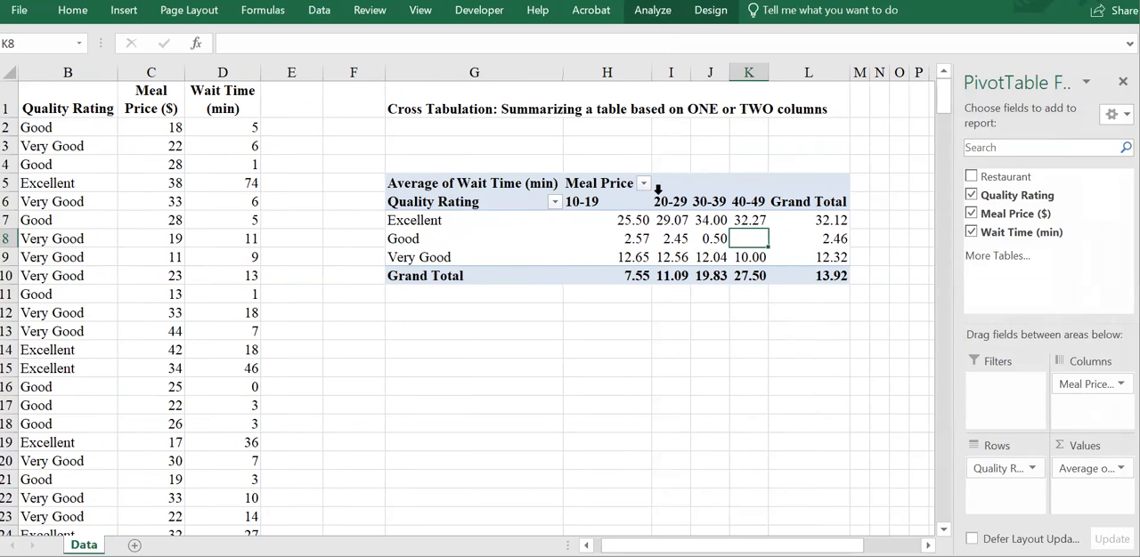
left_click(635, 273)
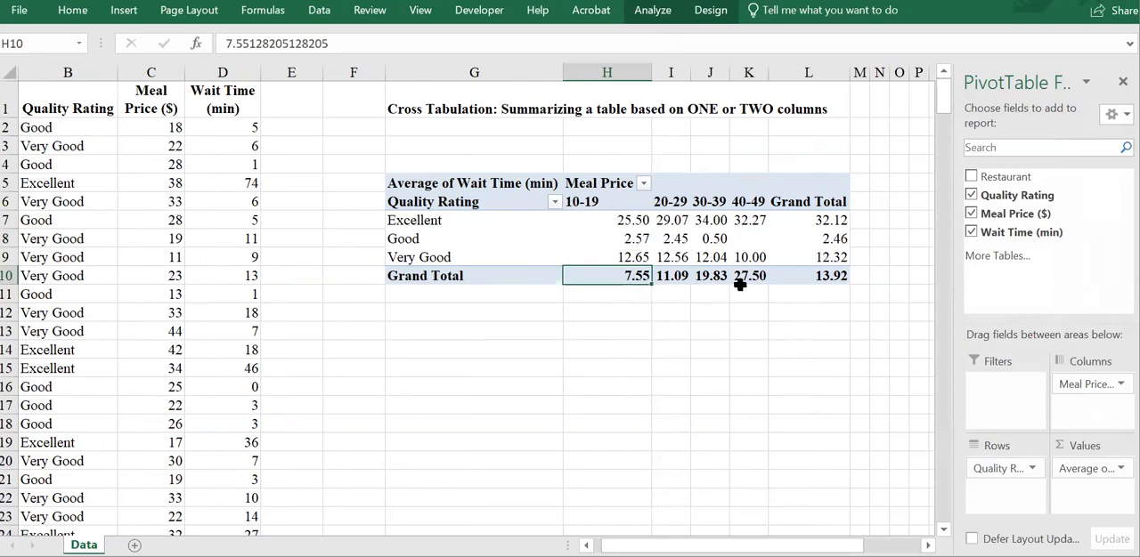
Step: Examine the overall average wait time, the Excellent row's total and its average for the 10-19 price interval
left_click(828, 277)
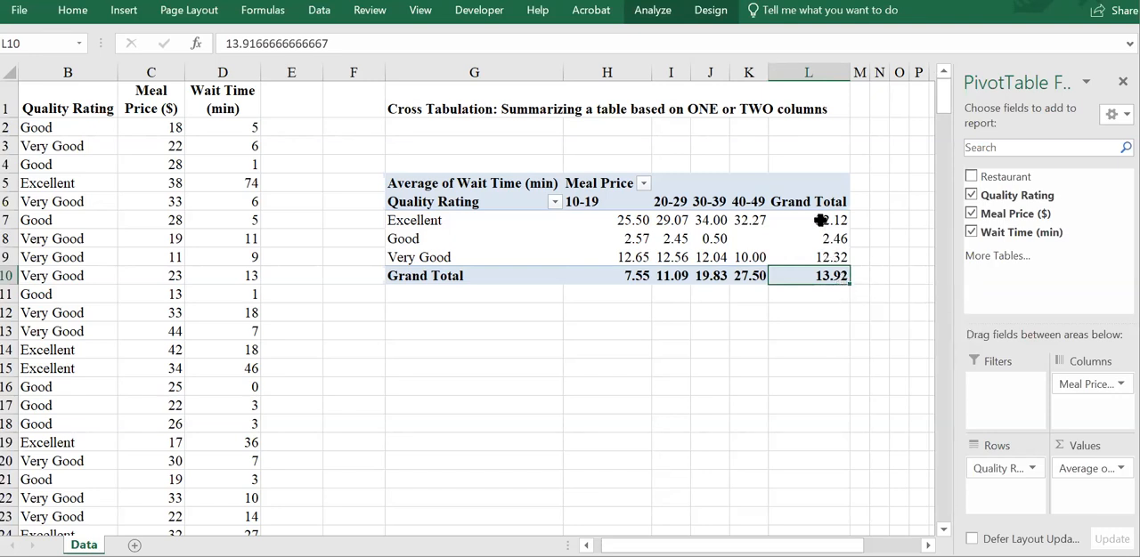
left_click(810, 220)
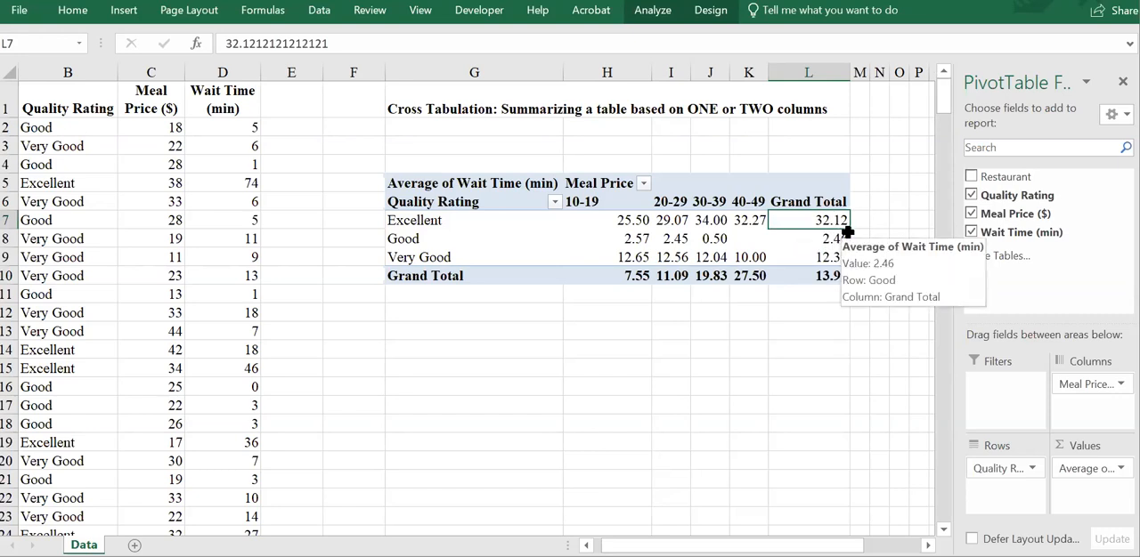
left_click(624, 221)
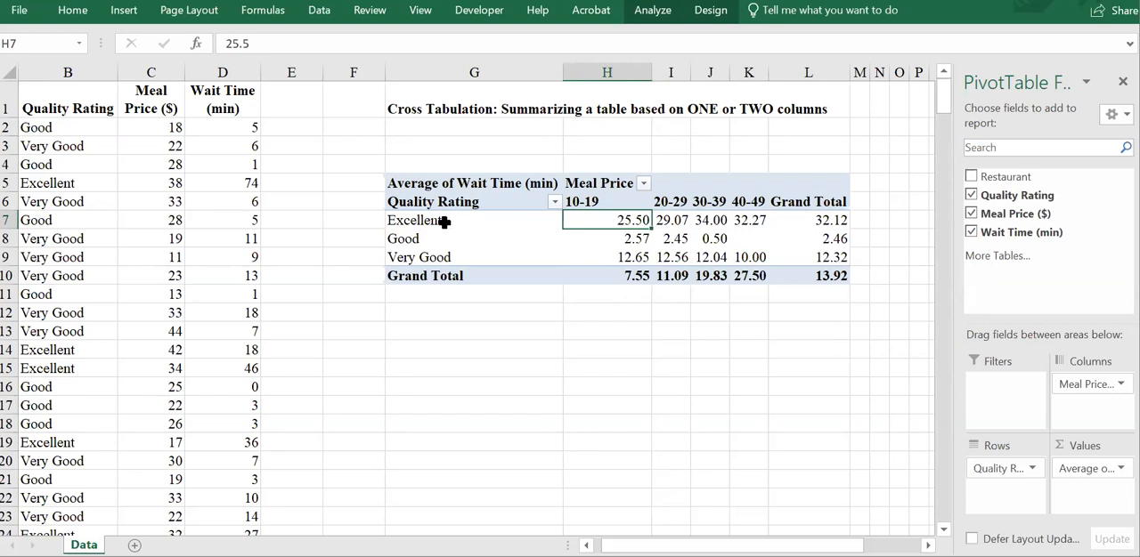
mouse_move(609, 221)
Step: Review the Grouping settings of the PivotTable's meal price intervals without changing them
right_click(577, 204)
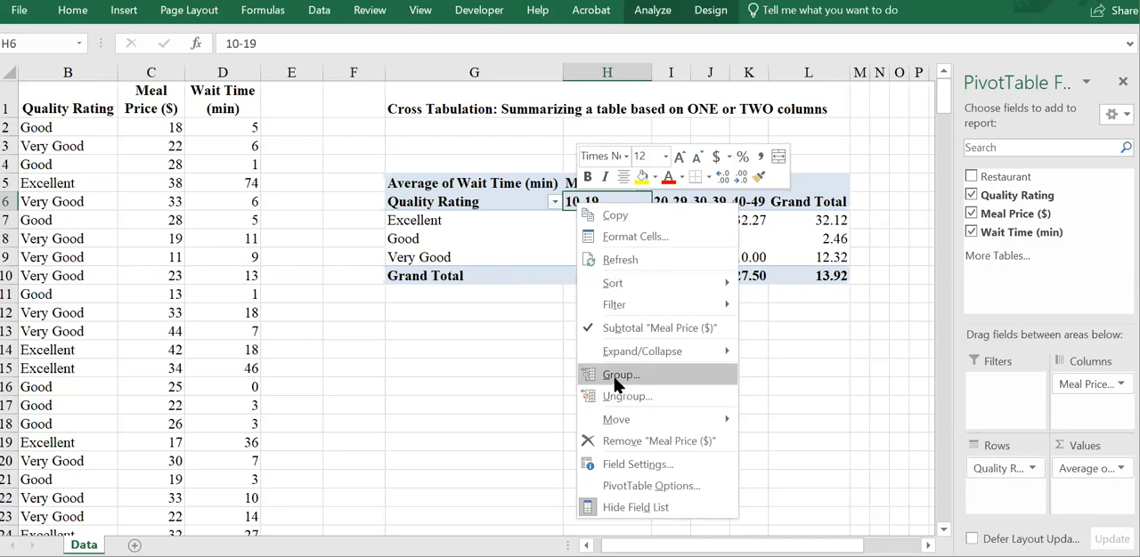
left_click(614, 374)
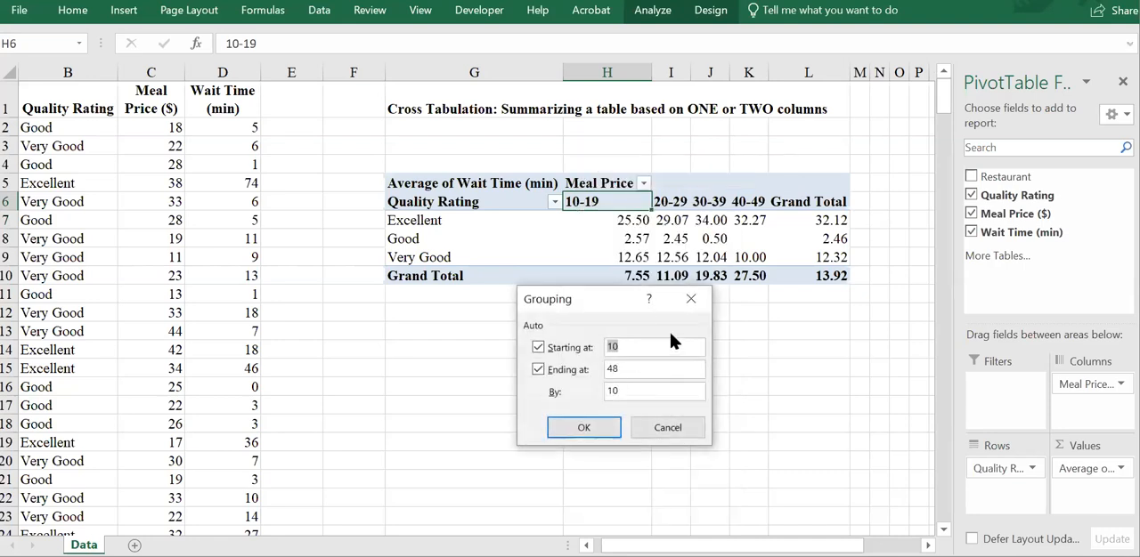
left_click(693, 301)
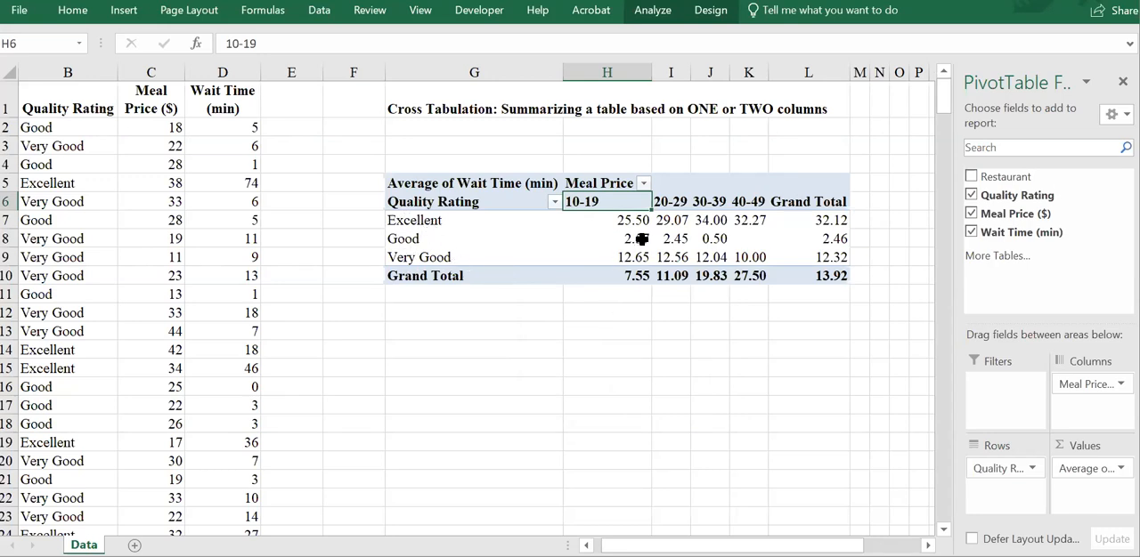
Step: Sort the quality ratings by average wait time from largest to smallest
mouse_move(615, 214)
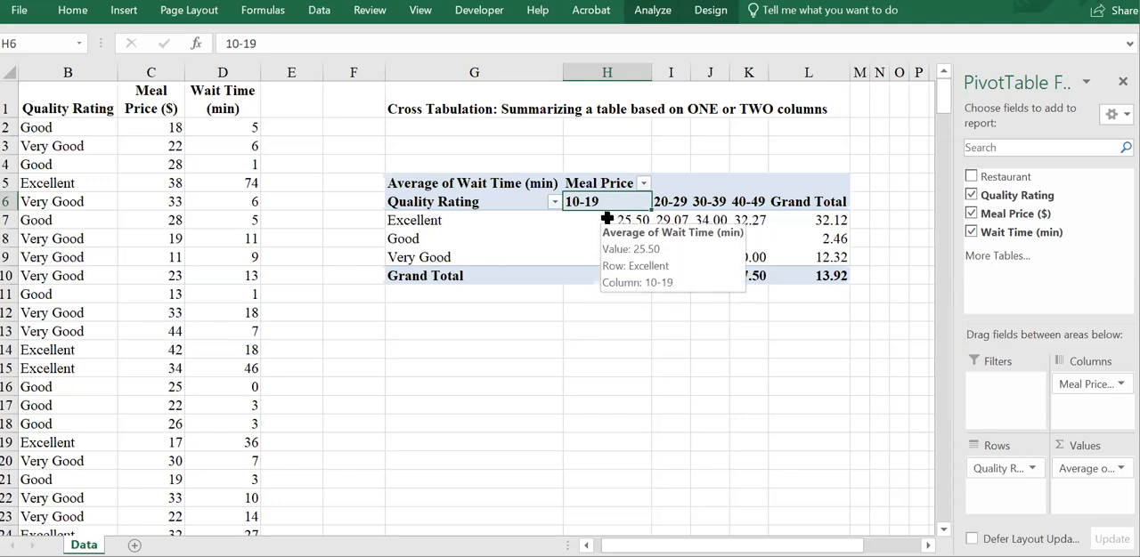
right_click(606, 218)
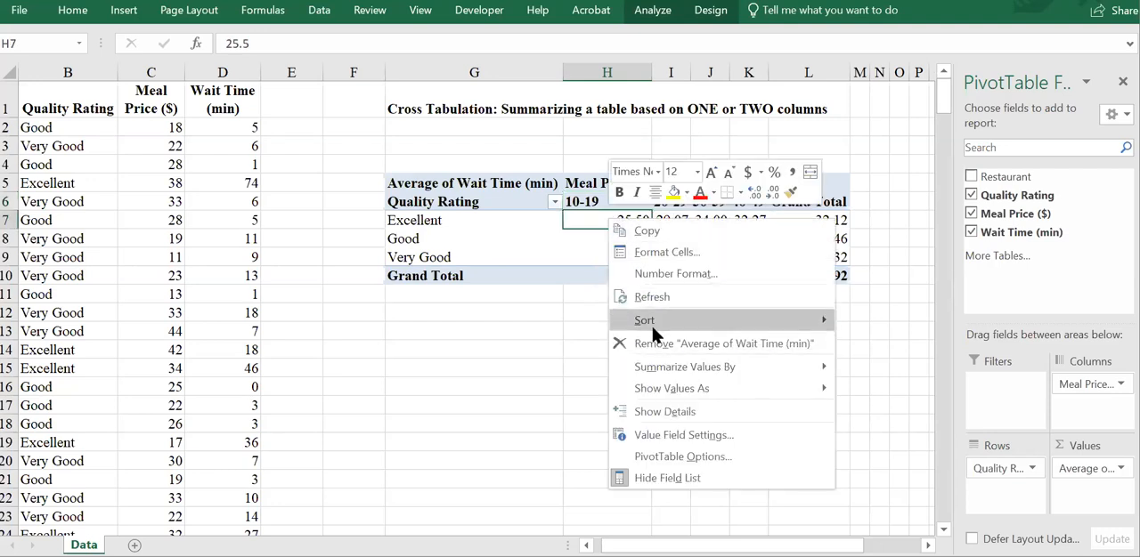
mouse_move(651, 329)
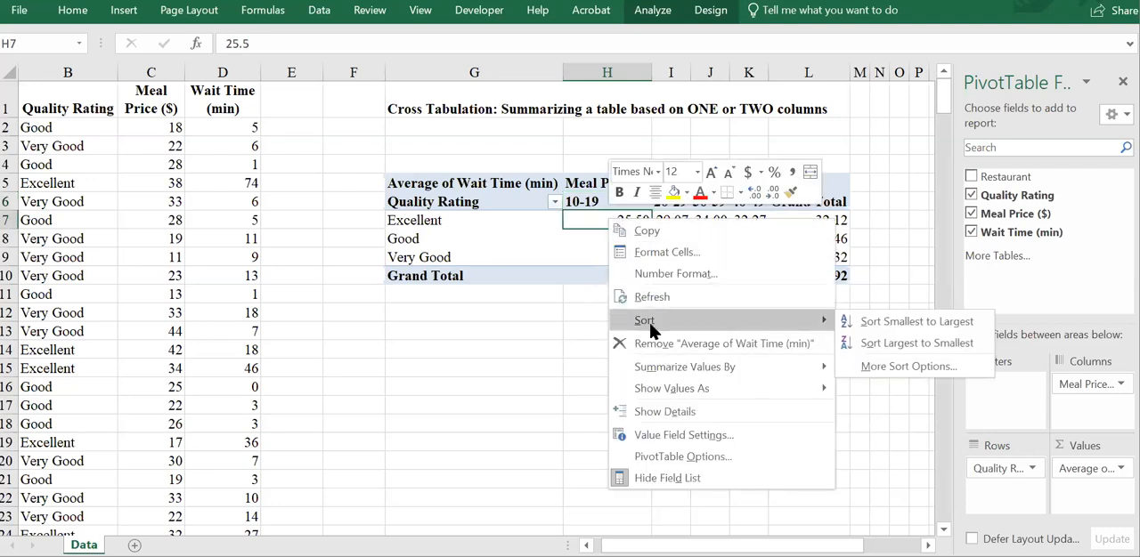
left_click(882, 341)
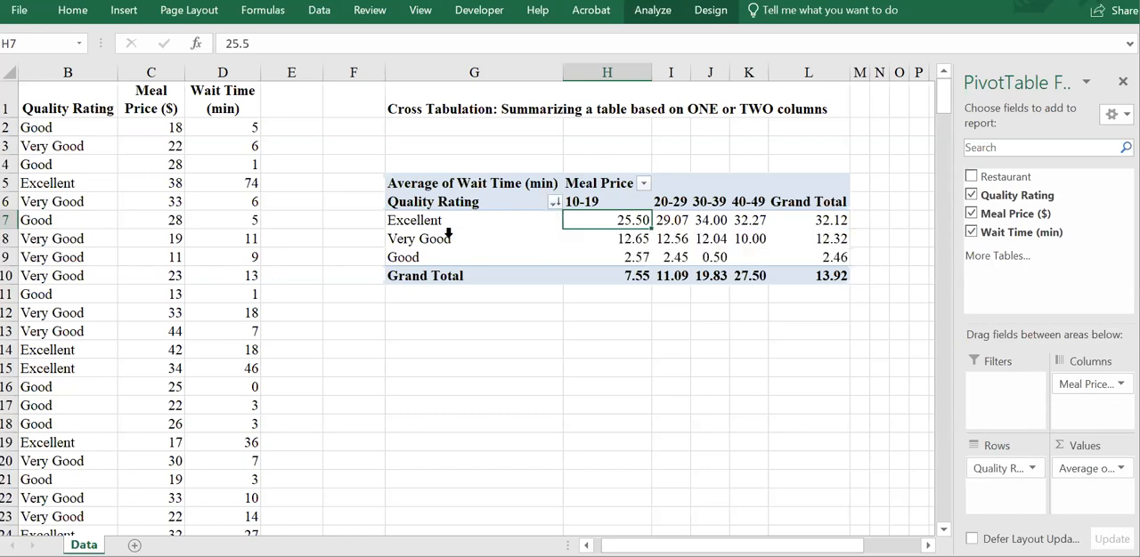
Step: Filter the PivotTable's Quality Rating rows to Excellent only, and clear that filter again
left_click(553, 203)
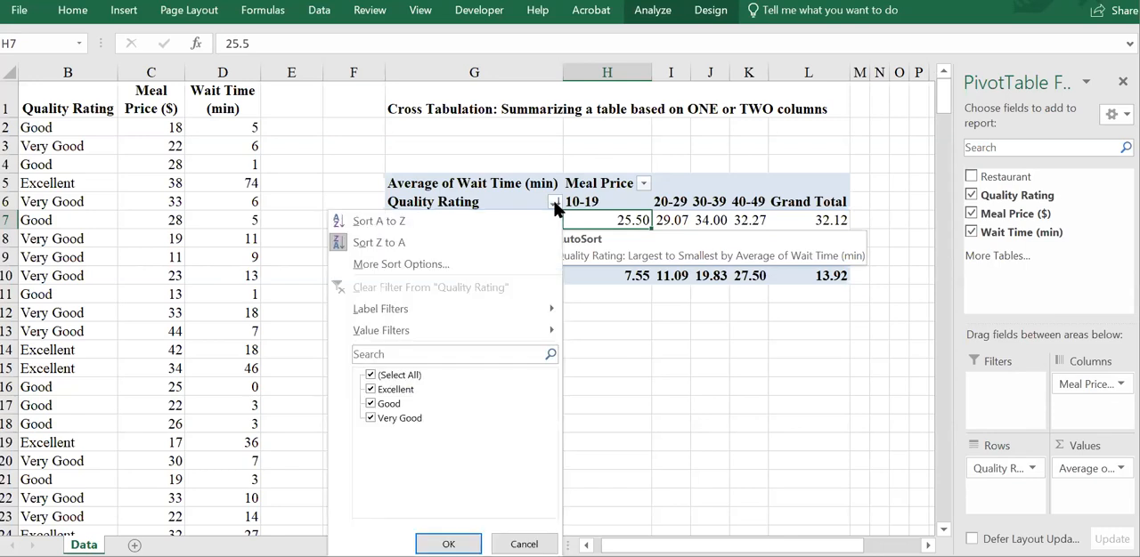
left_click(392, 381)
left_click(372, 377)
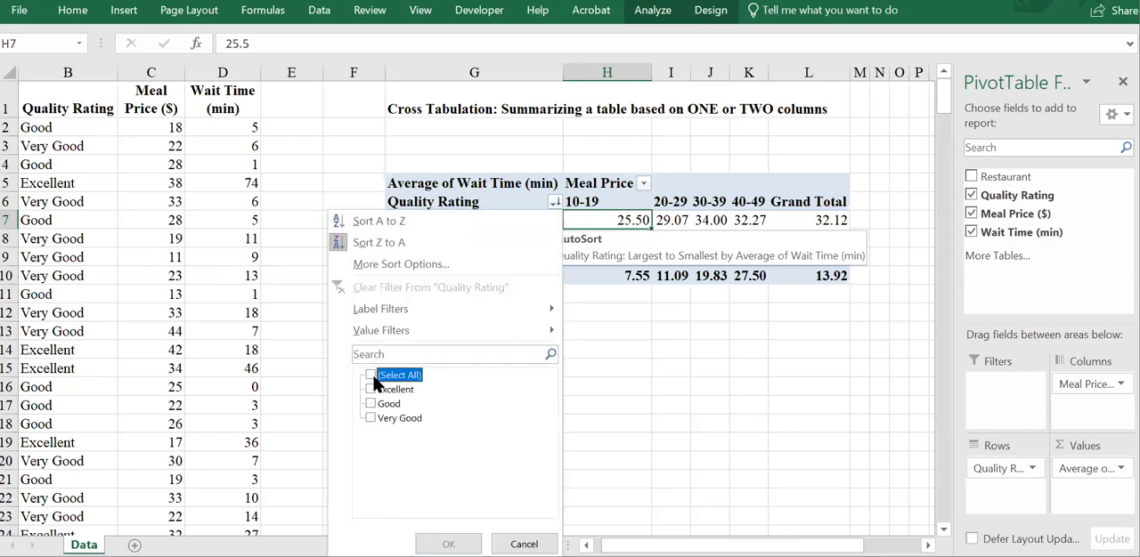
left_click(371, 390)
left_click(447, 544)
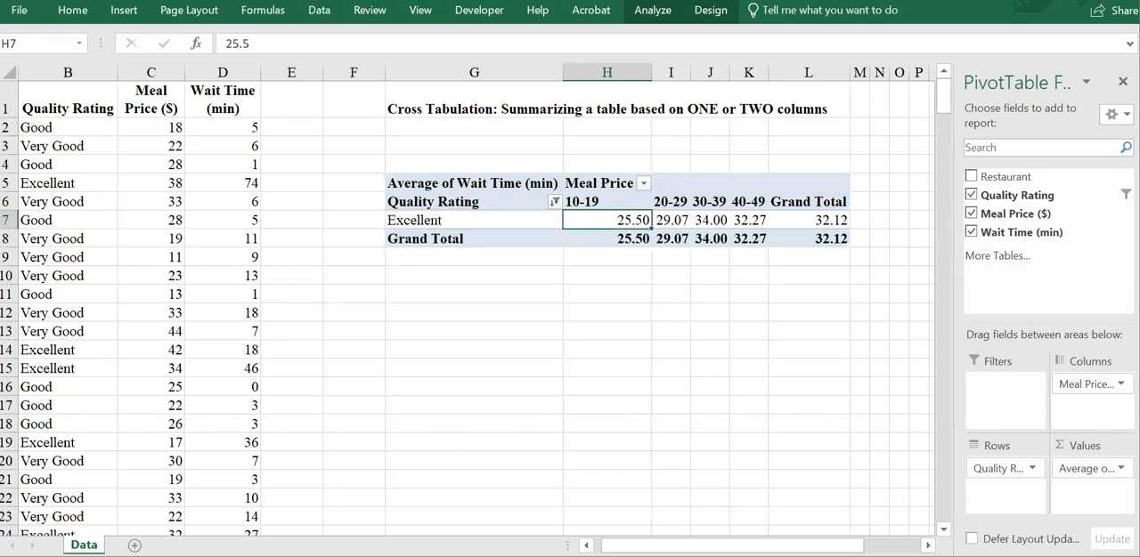
left_click(557, 202)
left_click(395, 287)
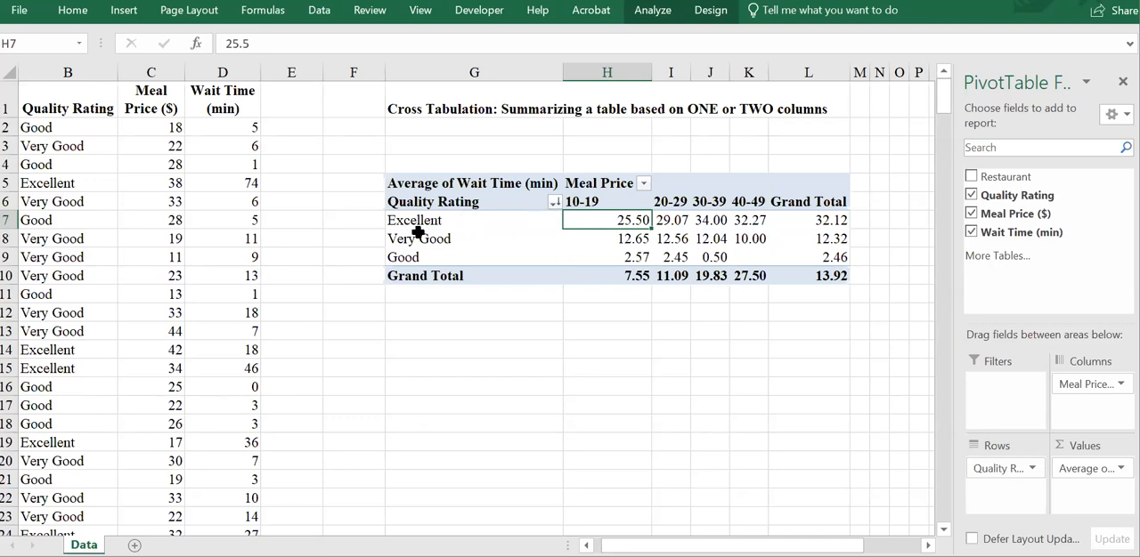
Step: Look through the label and value filter options available for Quality Rating and Meal Price in the PivotTable
left_click(553, 203)
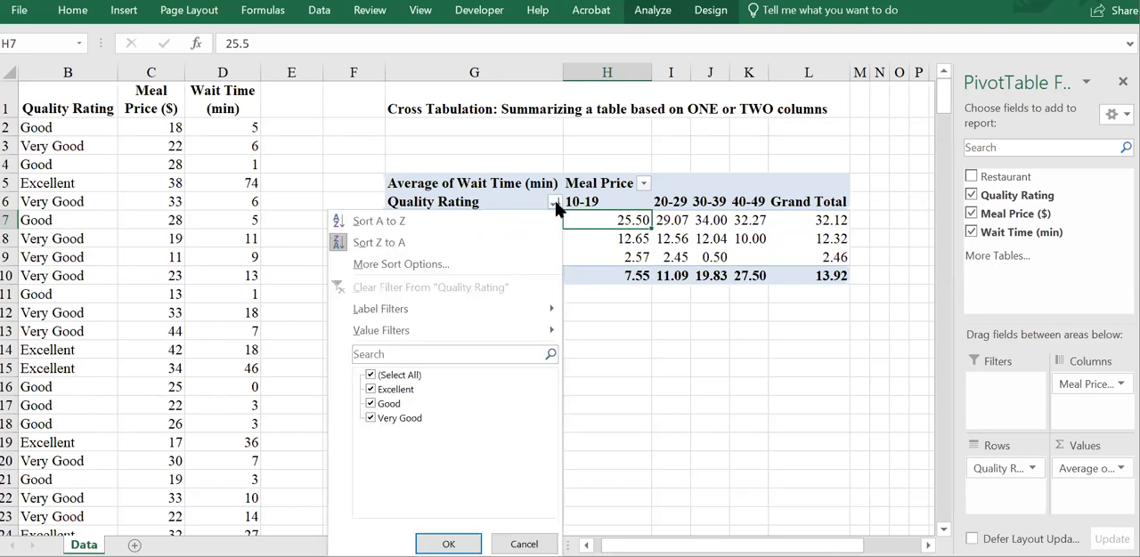
mouse_move(478, 321)
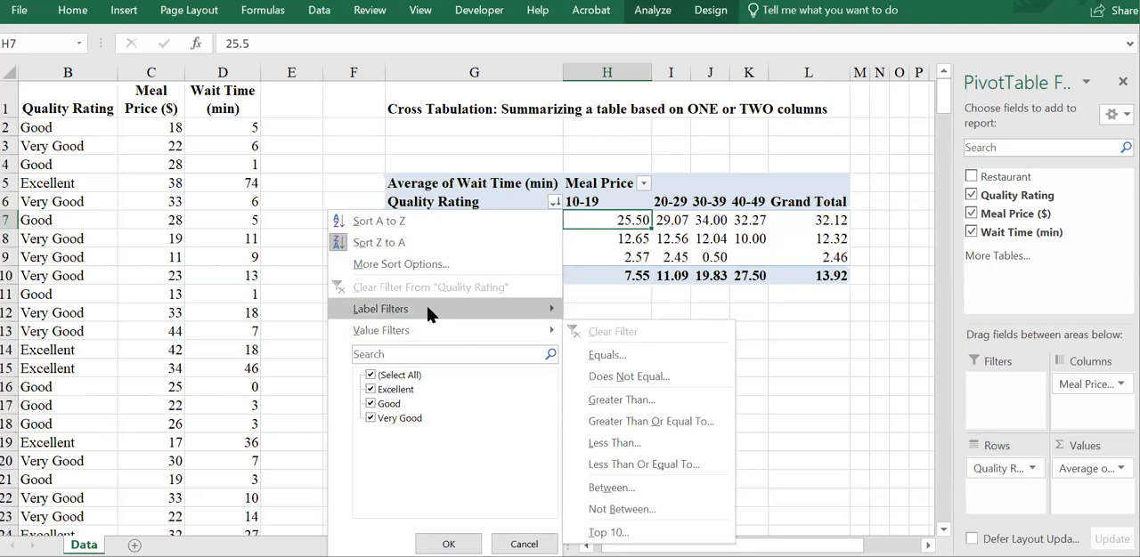
mouse_move(431, 314)
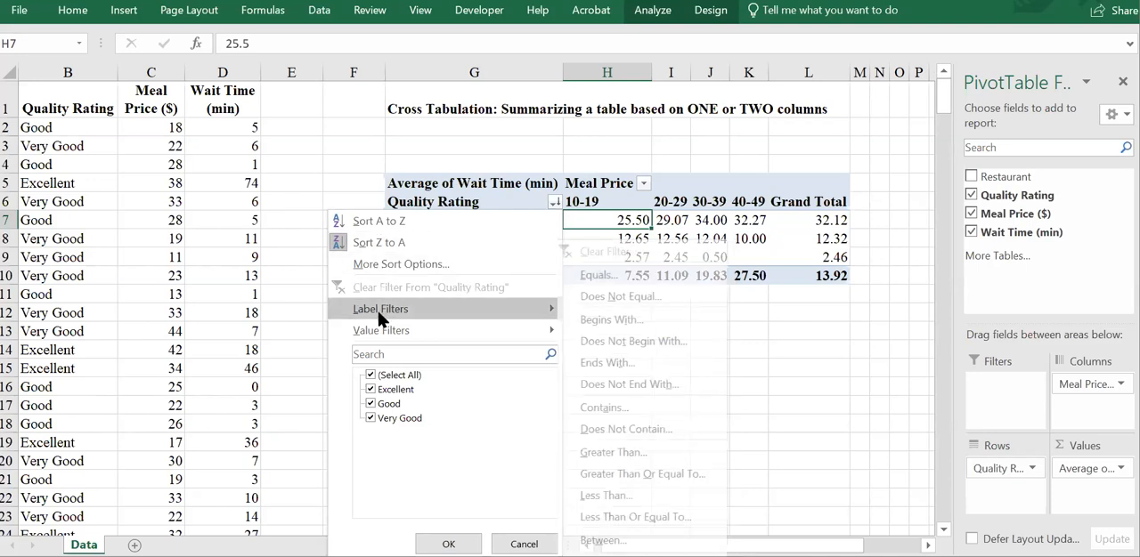
mouse_move(372, 330)
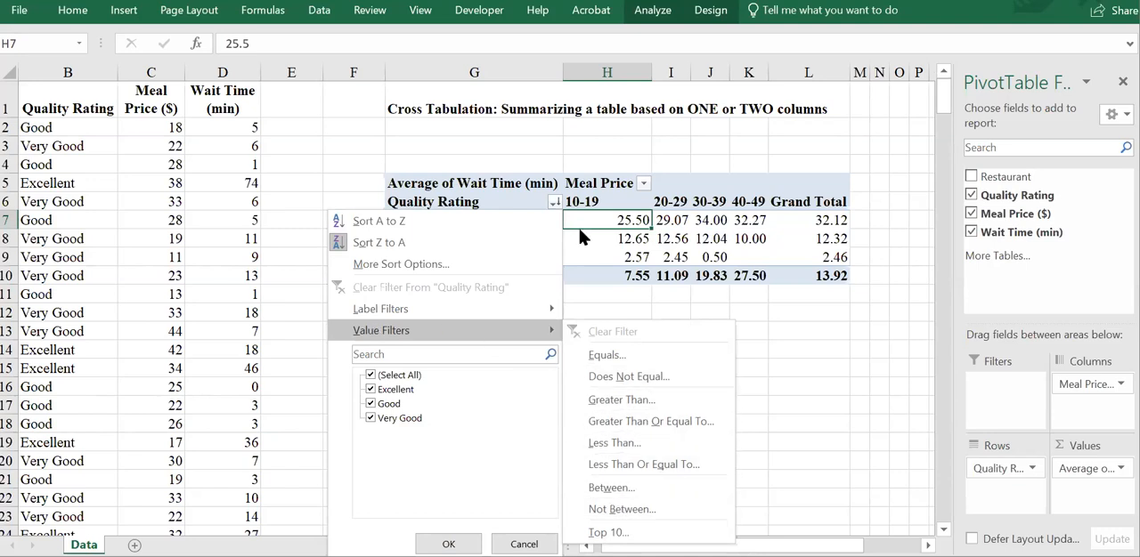
left_click(647, 180)
left_click(645, 182)
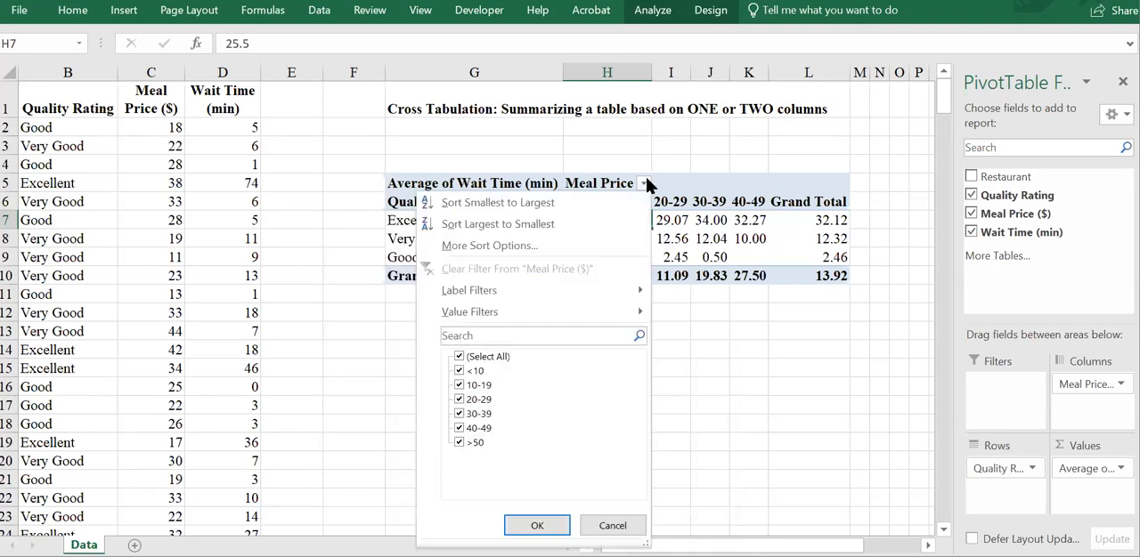
mouse_move(565, 313)
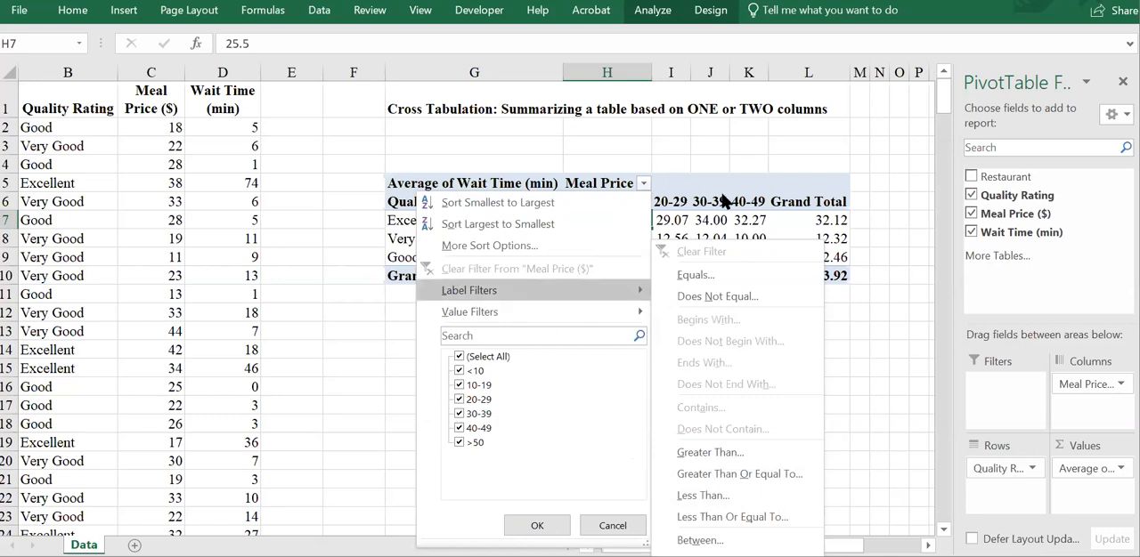
key("Escape")
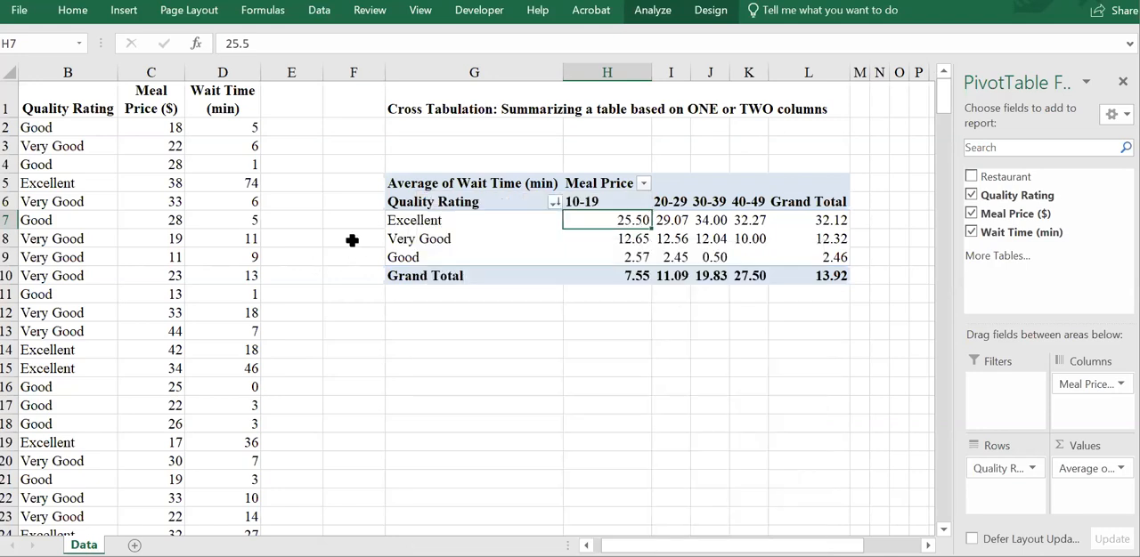
left_click(553, 203)
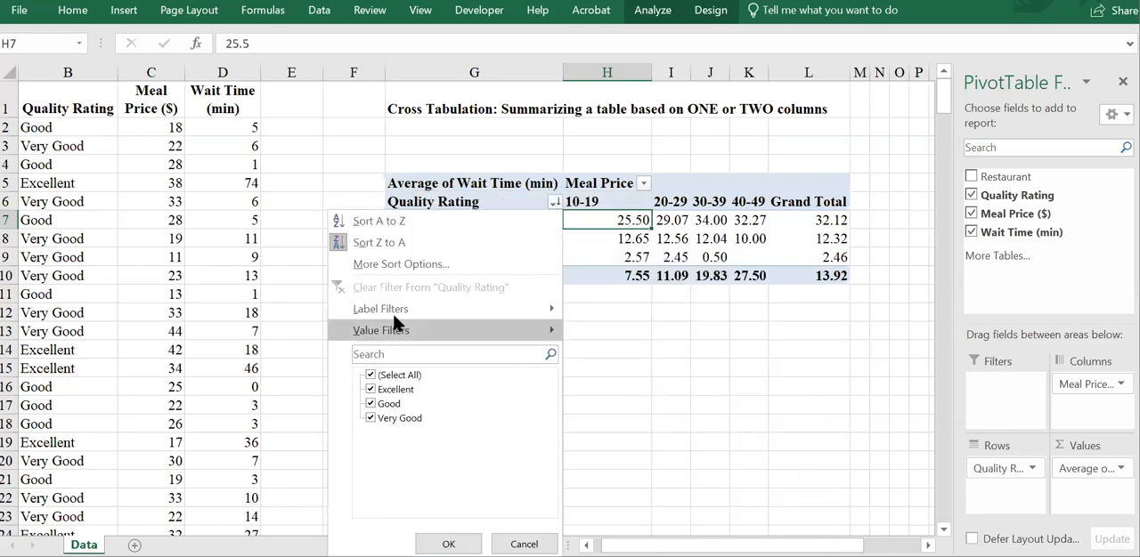
mouse_move(392, 308)
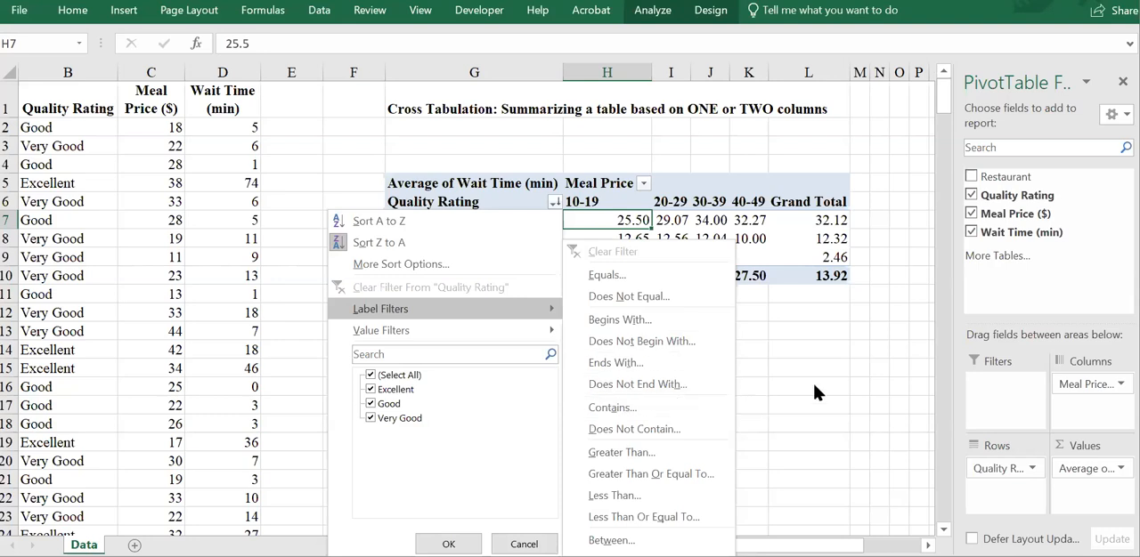
left_click(828, 259)
mouse_move(828, 259)
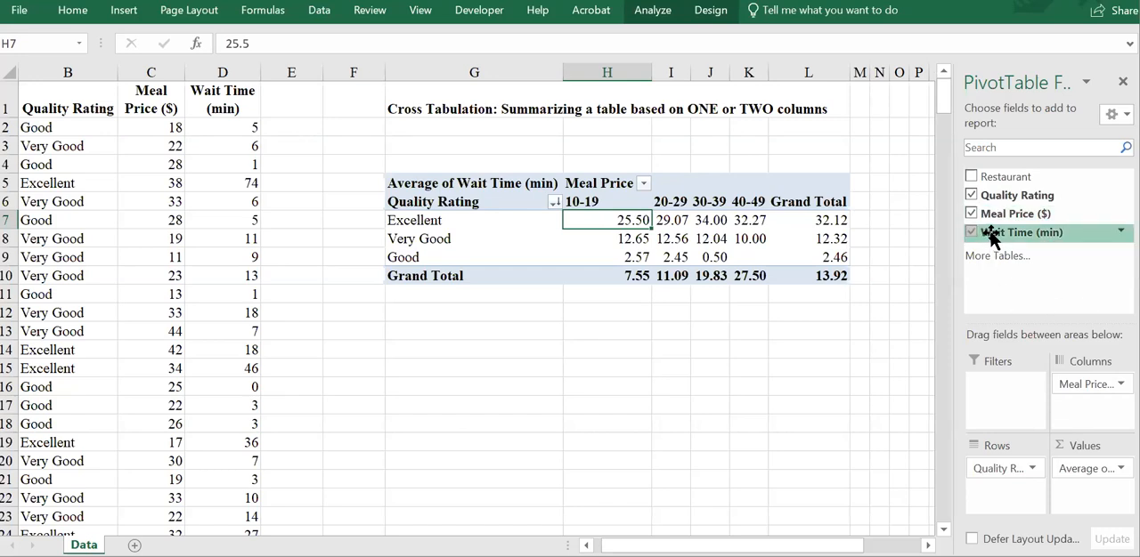
Step: Add Wait Time (min) as a report filter of the PivotTable and limit it to wait times of 1 through 8
mouse_move(995, 235)
left_mouse_down()
mouse_move(1015, 257)
mouse_move(1020, 358)
mouse_move(1017, 406)
mouse_move(1002, 406)
mouse_move(1024, 406)
mouse_move(1010, 383)
left_mouse_up()
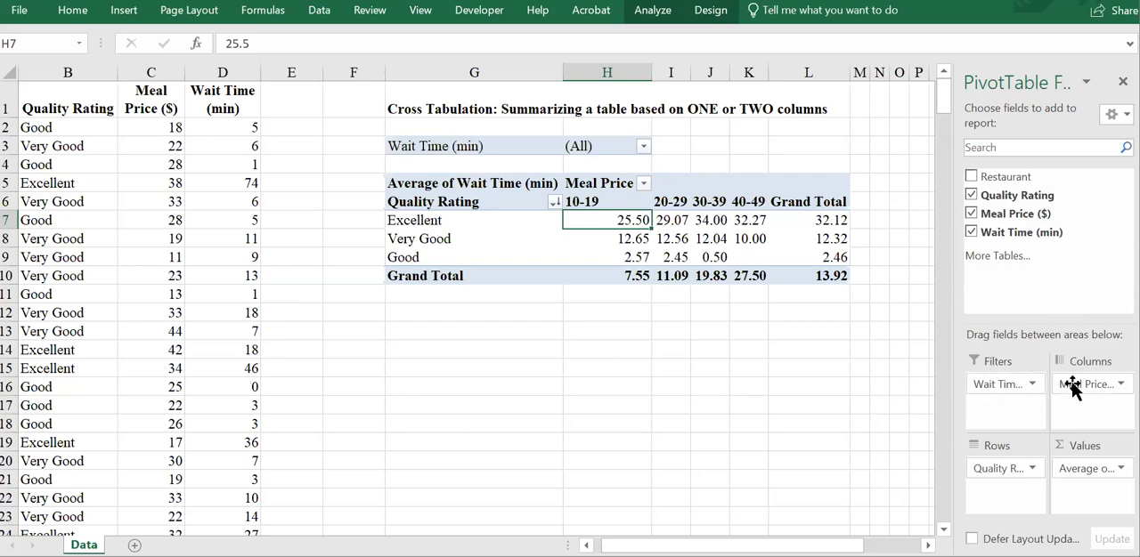
left_click(643, 148)
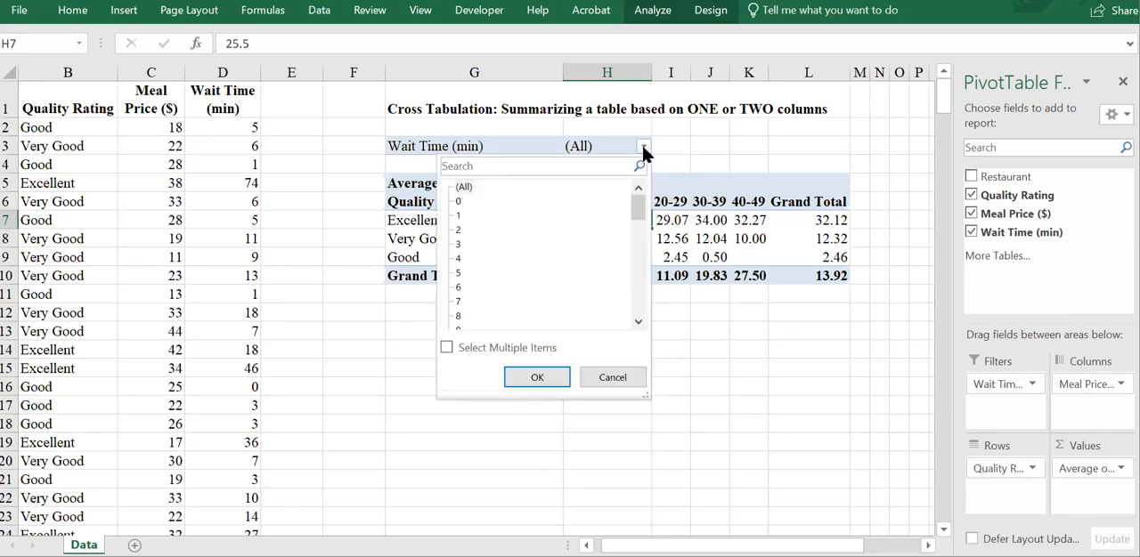
left_click(446, 348)
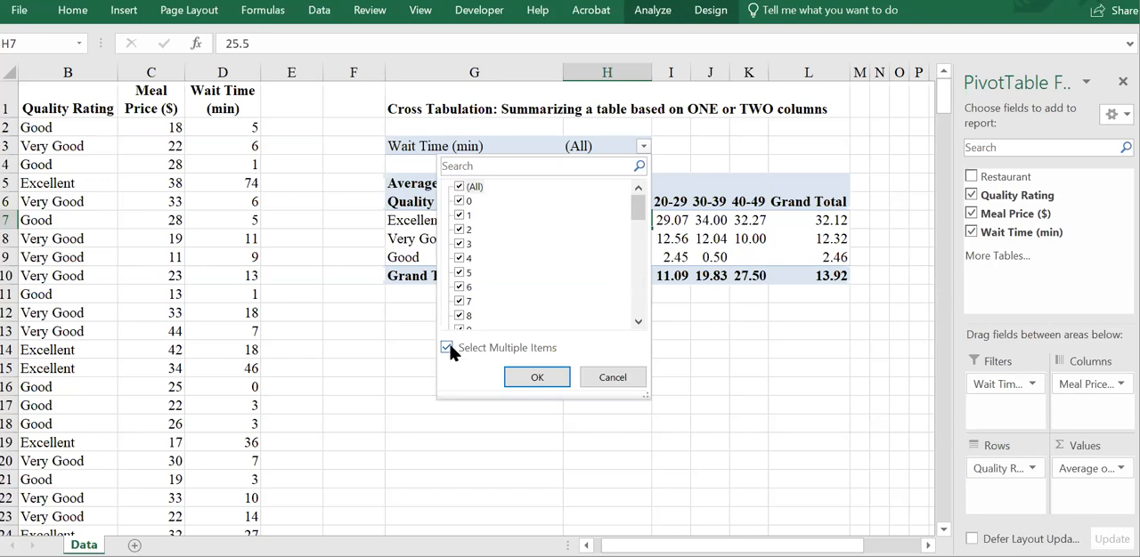
left_click(448, 347)
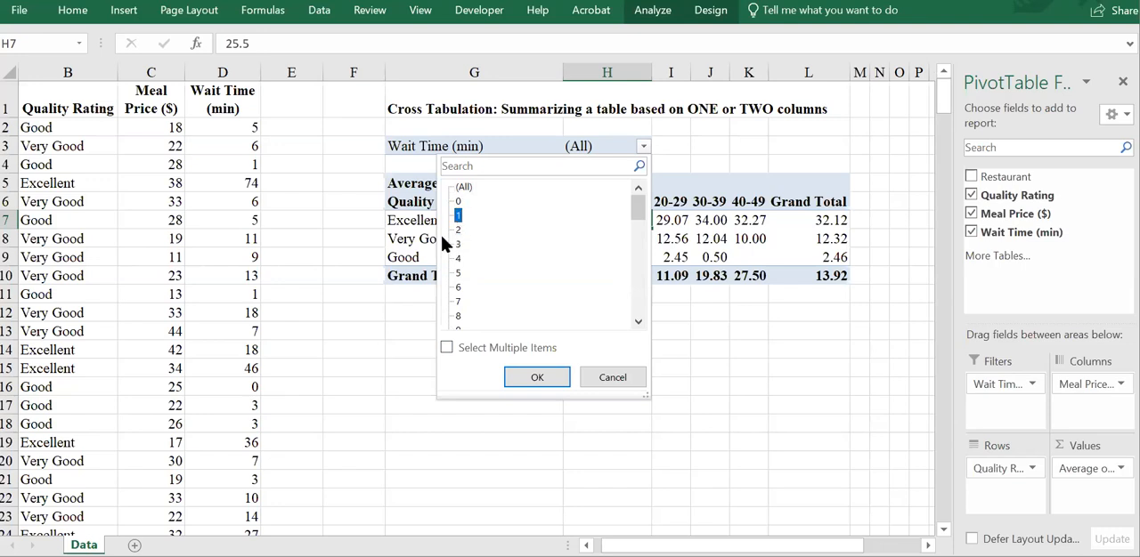
left_click(446, 347)
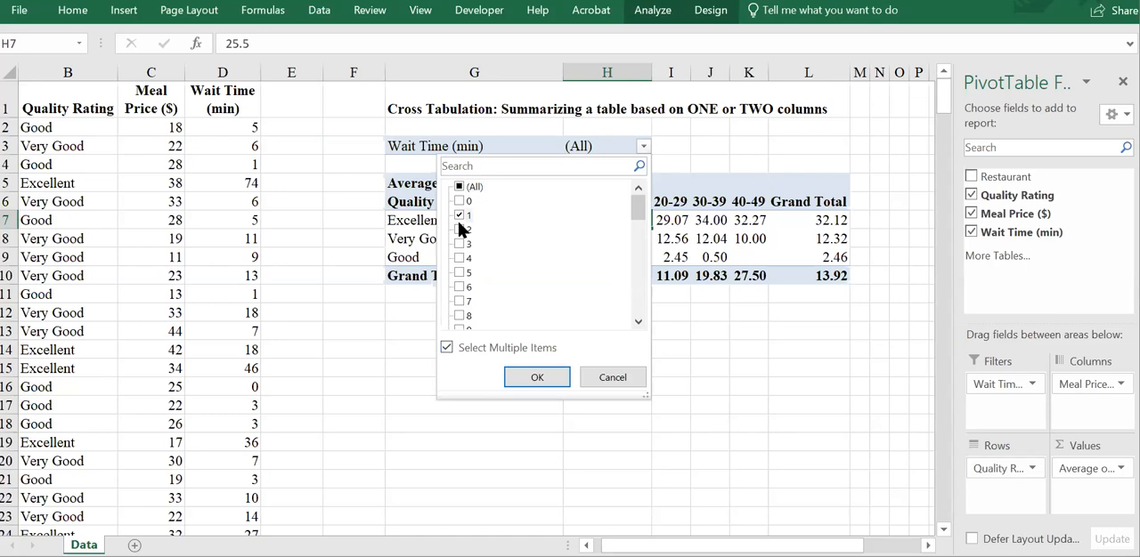
left_click(460, 272)
left_click(460, 316)
left_click(537, 379)
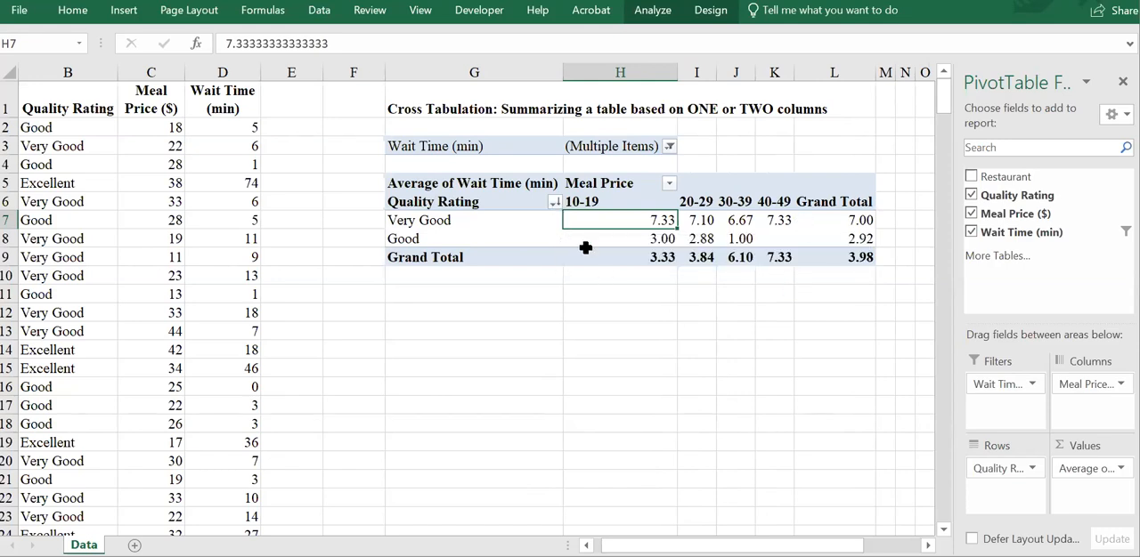
Step: Extend the Wait Time (min) report filter to also include the value 9
mouse_move(595, 257)
left_click(669, 146)
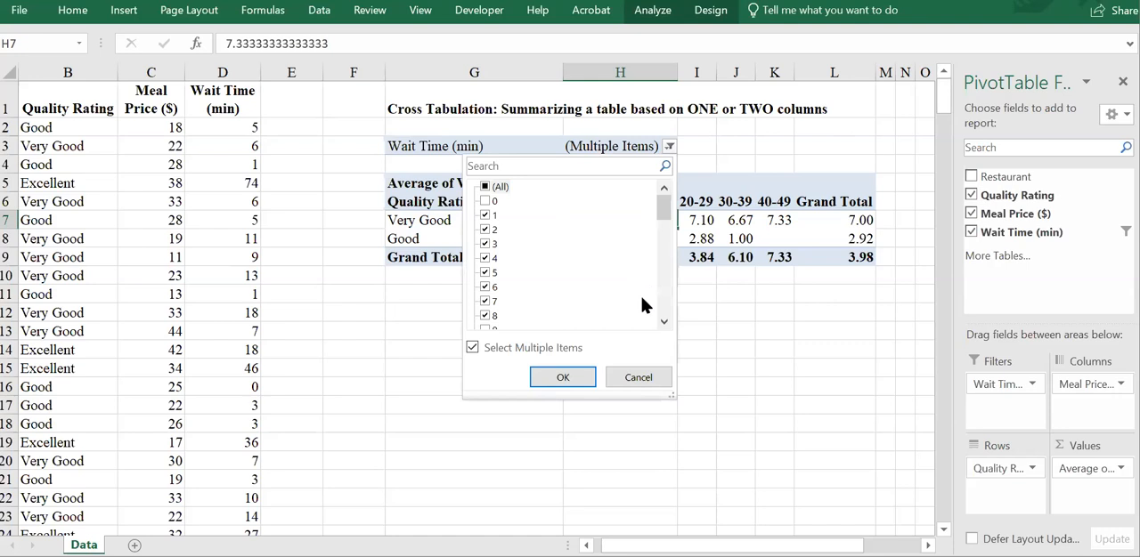
left_click(486, 322)
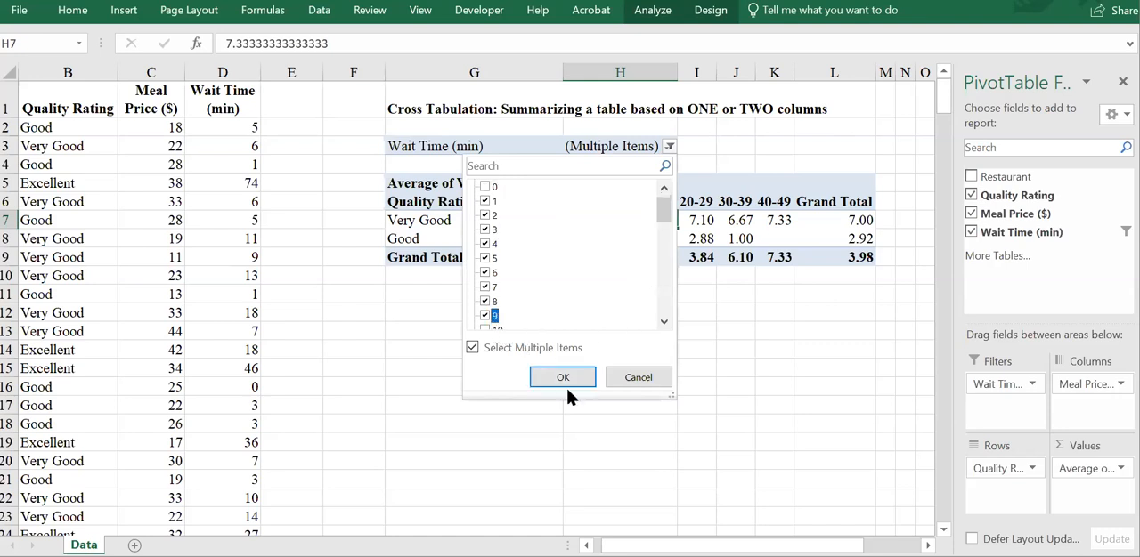
left_click(486, 187)
left_click(484, 323)
left_click(567, 374)
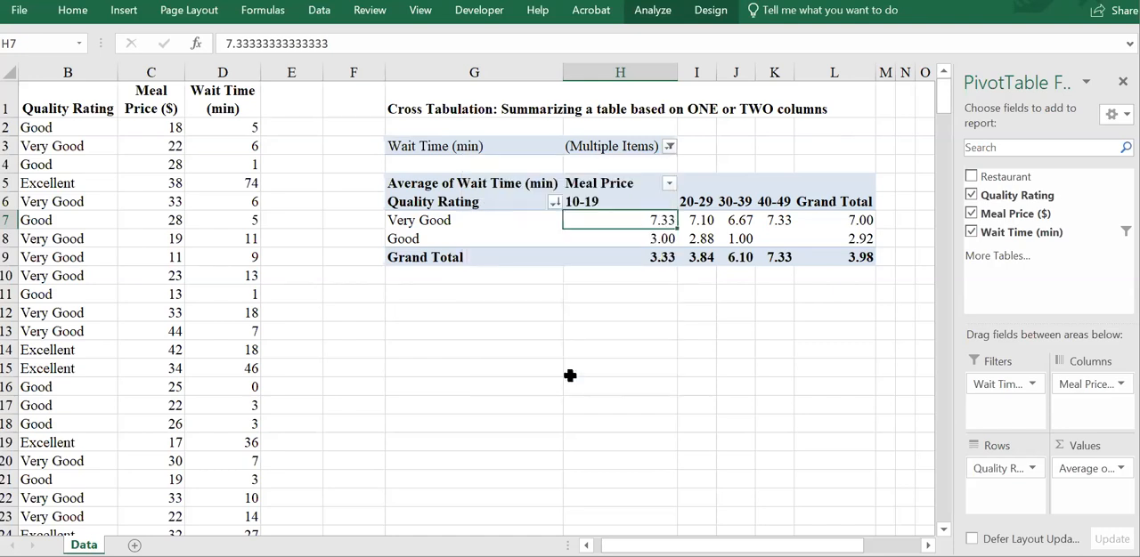